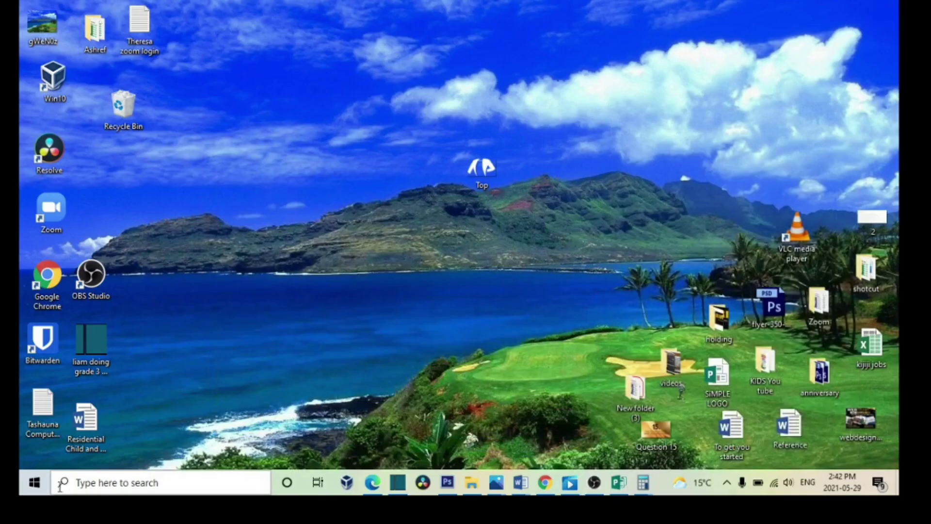
# Open Publisher 2016
pyautogui.click(92, 482)
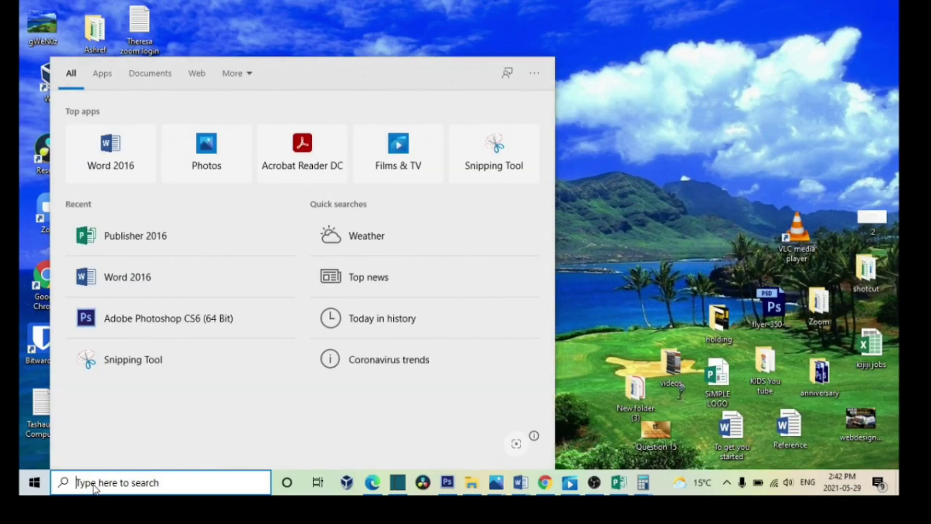
pyautogui.click(191, 235)
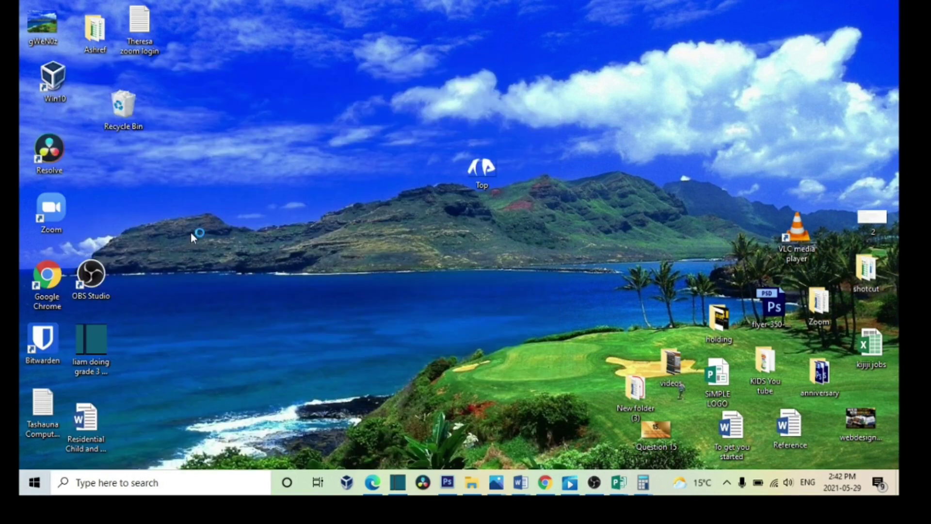
pyautogui.click(634, 10)
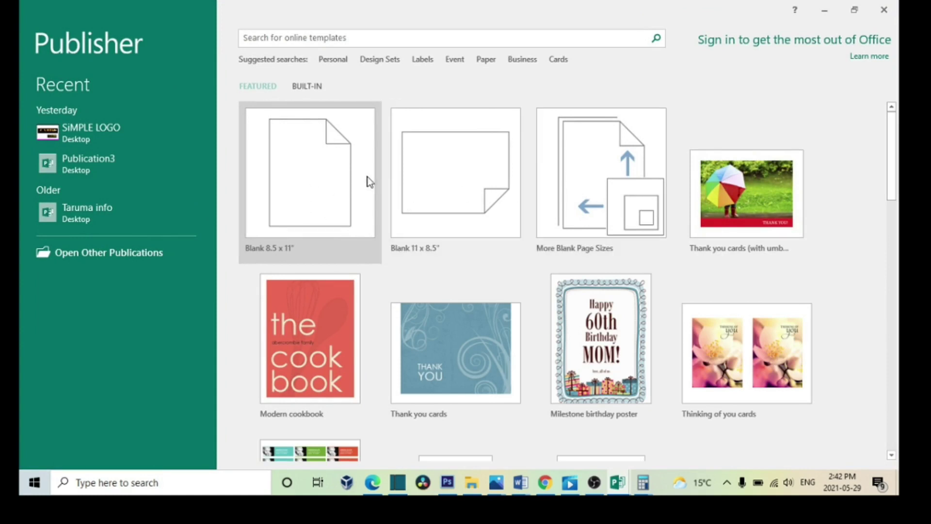
# Create a publication from the featured template "Thank you cards (with umbrella, 2 per page)"
pyautogui.scroll(-1, 381, 173)
pyautogui.scroll(-1, 441, 185)
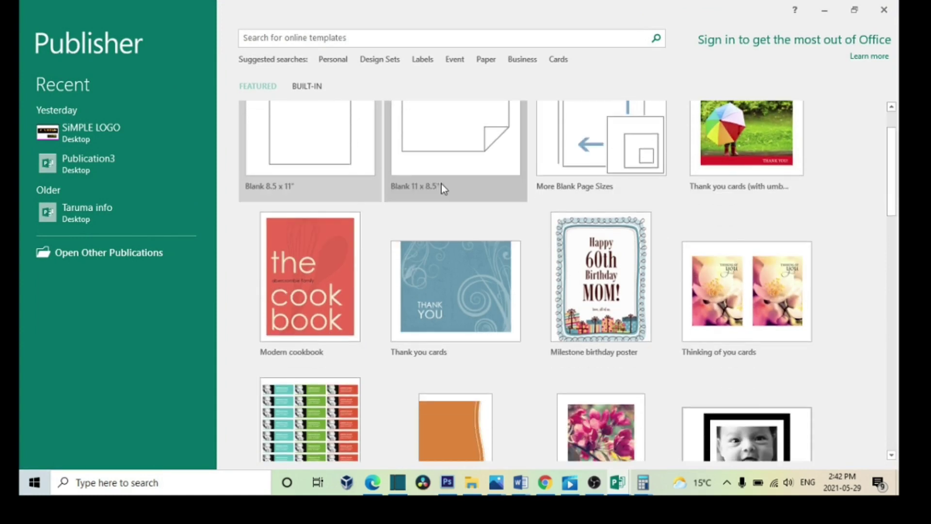
pyautogui.scroll(2, 441, 187)
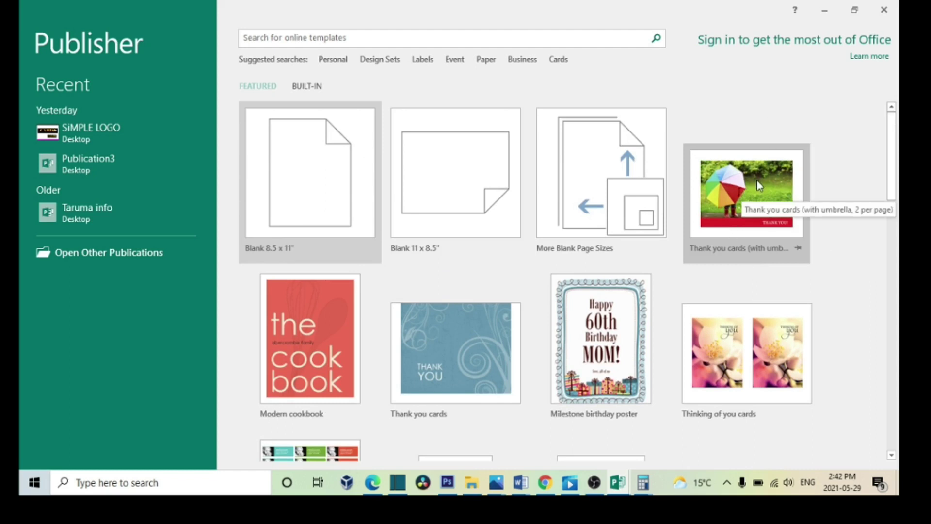
pyautogui.click(725, 187)
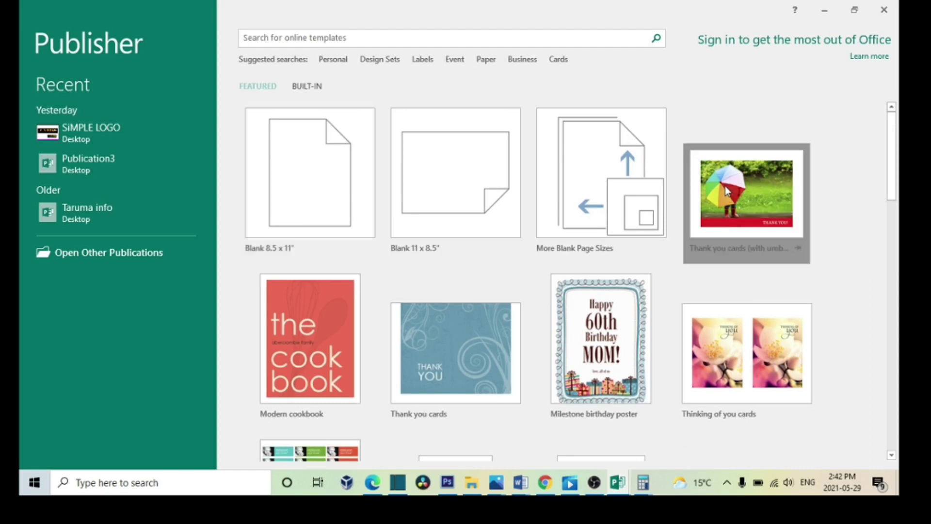
pyautogui.click(573, 309)
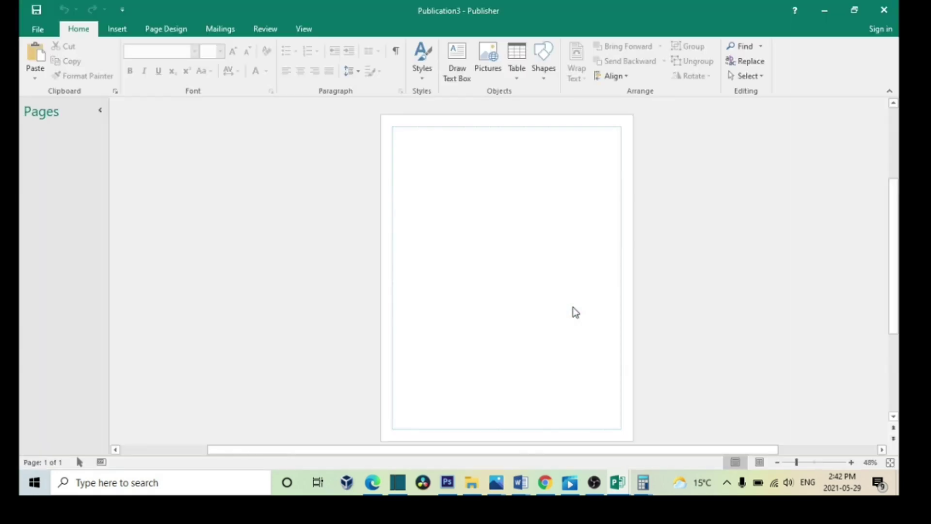
# Delete both umbrella pictures and both red THANK YOU! bars so the landscape page is empty
pyautogui.click(393, 379)
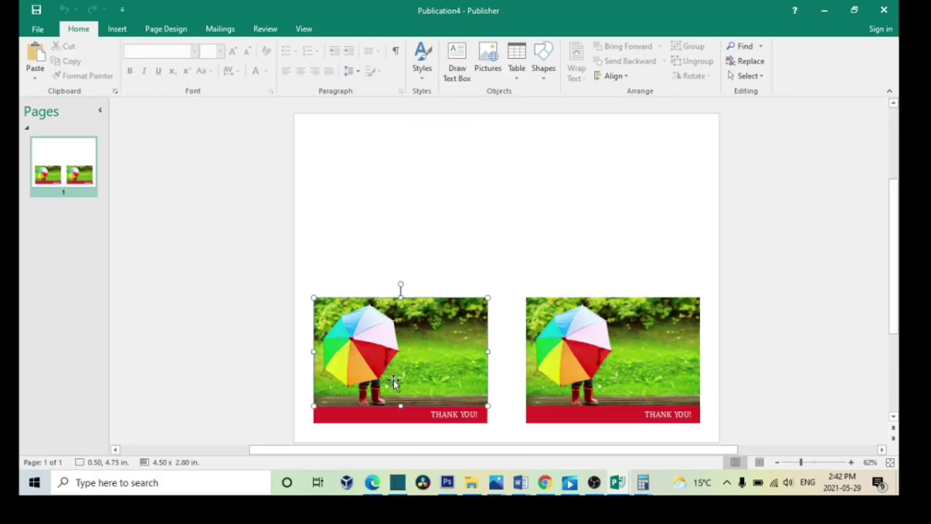
pyautogui.press('Delete')
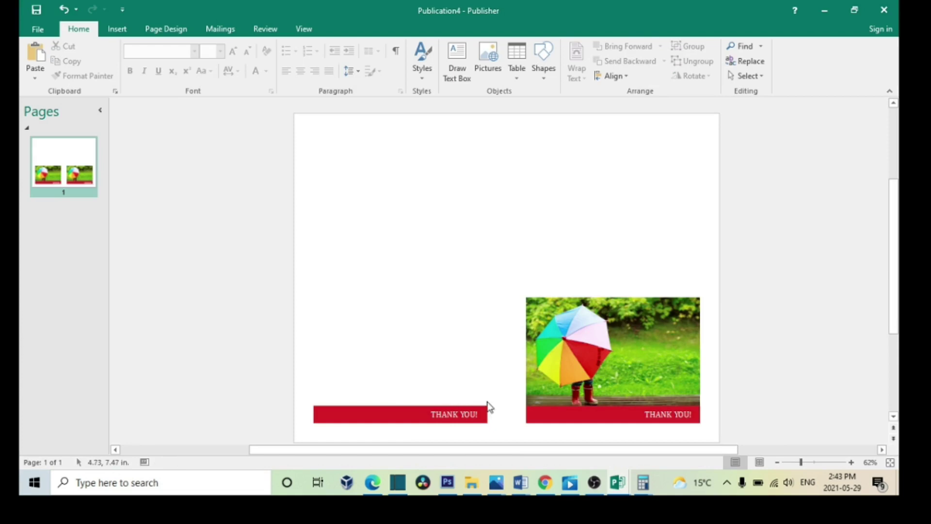
pyautogui.click(619, 367)
pyautogui.press('Delete')
pyautogui.click(383, 413)
pyautogui.press('Delete')
pyautogui.click(558, 420)
pyautogui.click(543, 416)
pyautogui.press('Delete')
pyautogui.scroll(-3, 490, 285)
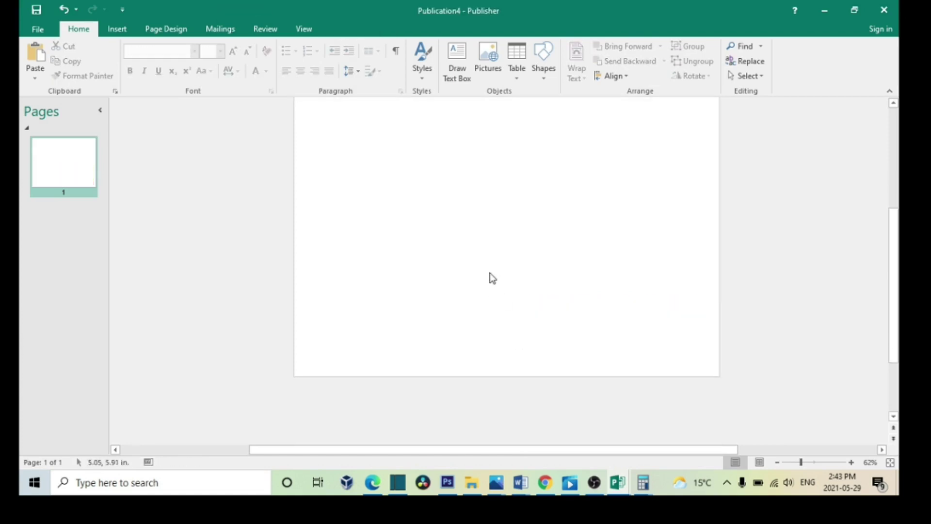
pyautogui.scroll(2, 488, 262)
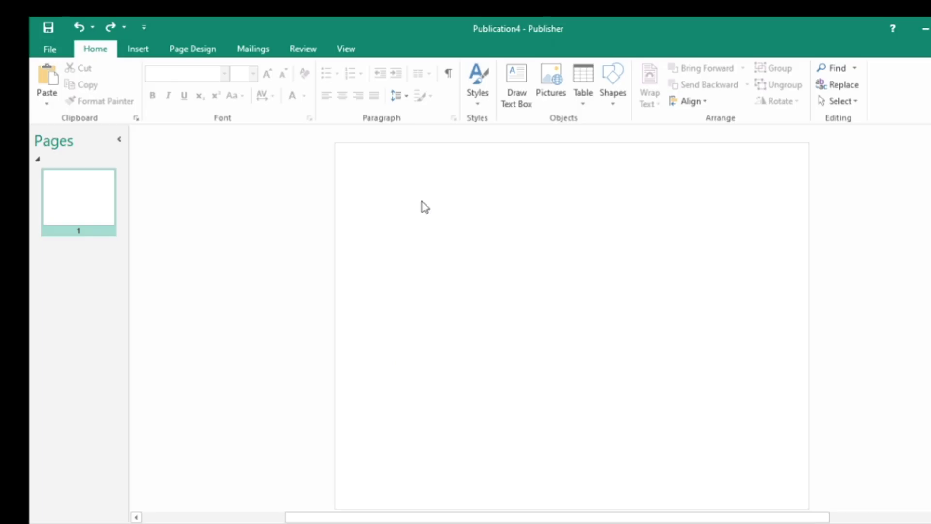
# Draw a text box on the blank page and stretch it to about 10.78 by 8.22 inches, covering nearly the whole page
pyautogui.click(516, 80)
pyautogui.moveTo(358, 177)
pyautogui.mouseDown()
pyautogui.moveTo(590, 209)
pyautogui.moveTo(700, 417)
pyautogui.moveTo(758, 469)
pyautogui.moveTo(781, 473)
pyautogui.mouseUp()
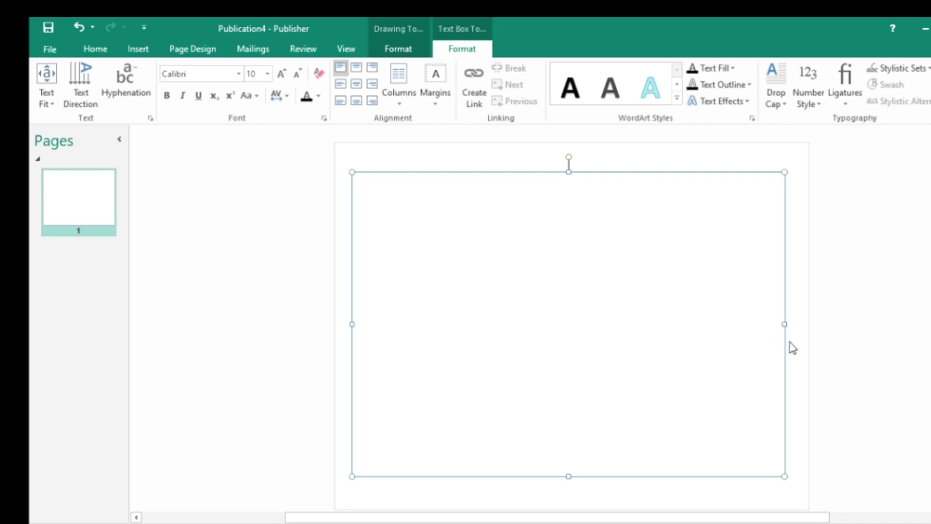
pyautogui.moveTo(785, 173)
pyautogui.mouseDown()
pyautogui.moveTo(769, 185)
pyautogui.moveTo(790, 167)
pyautogui.mouseUp()
pyautogui.moveTo(786, 327); pyautogui.dragTo(791, 329)
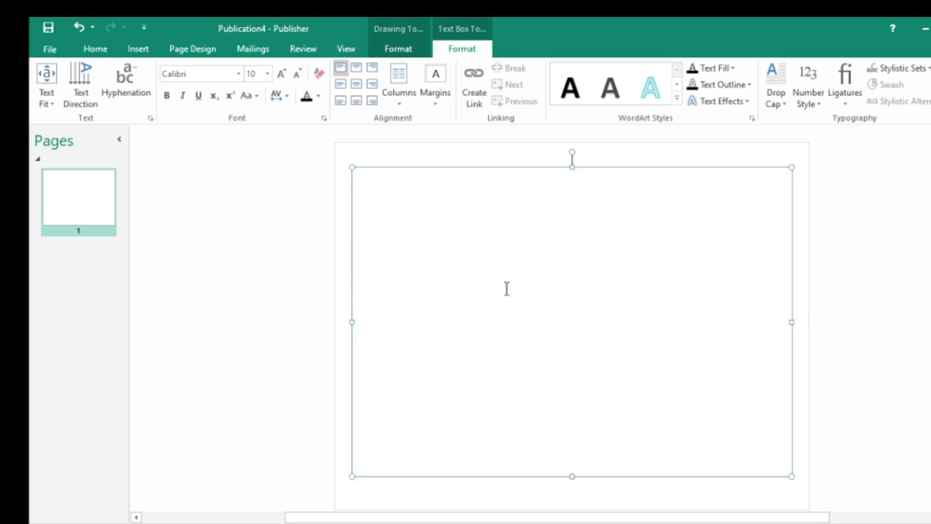
pyautogui.moveTo(786, 322); pyautogui.dragTo(810, 322)
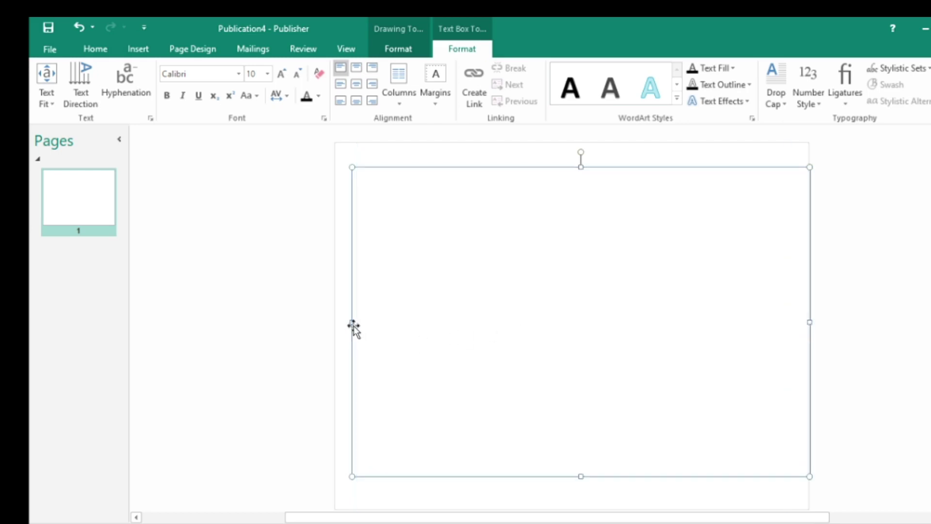
pyautogui.moveTo(351, 322); pyautogui.dragTo(330, 322)
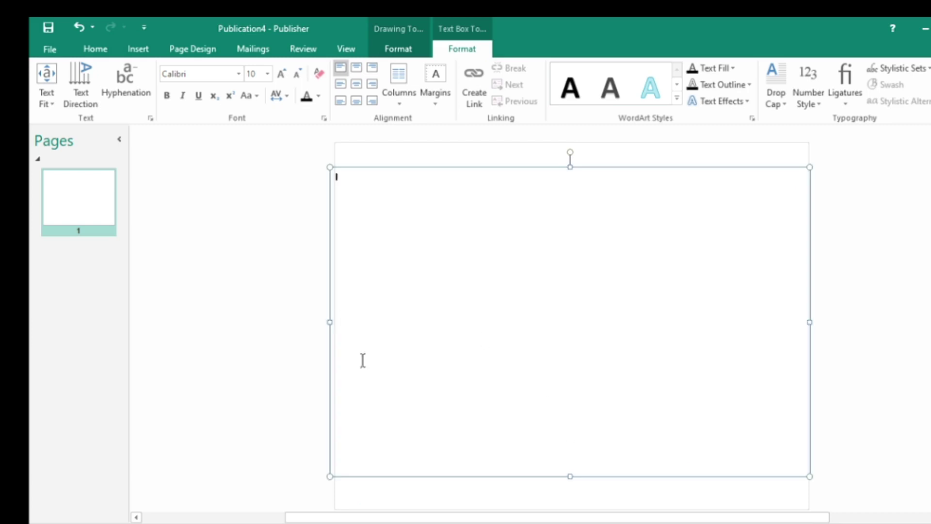
pyautogui.moveTo(329, 167); pyautogui.dragTo(342, 175)
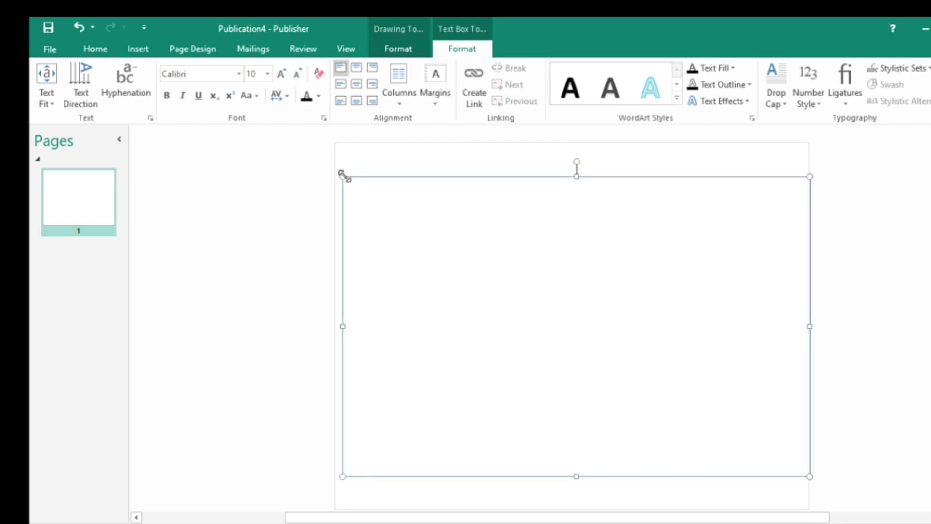
pyautogui.click(807, 326)
pyautogui.click(784, 317)
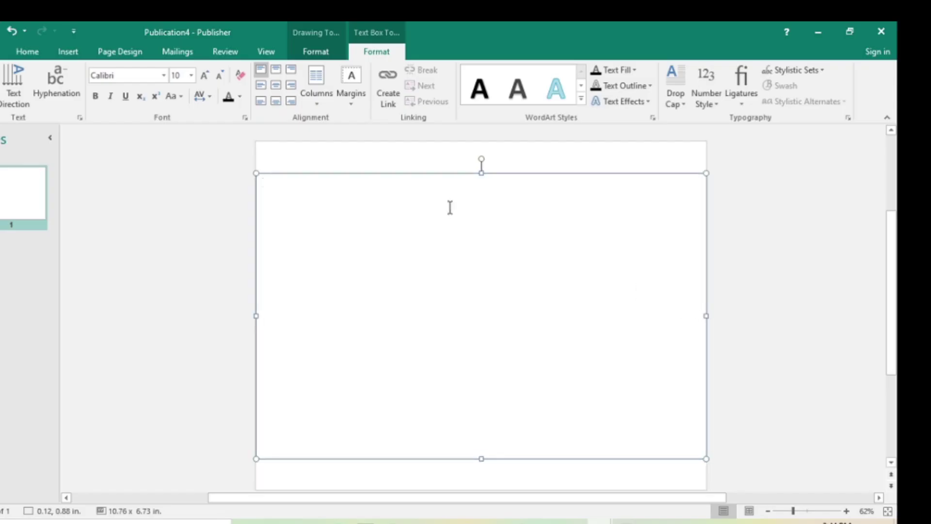
pyautogui.scroll(-2, 450, 208)
pyautogui.moveTo(481, 386); pyautogui.dragTo(484, 424)
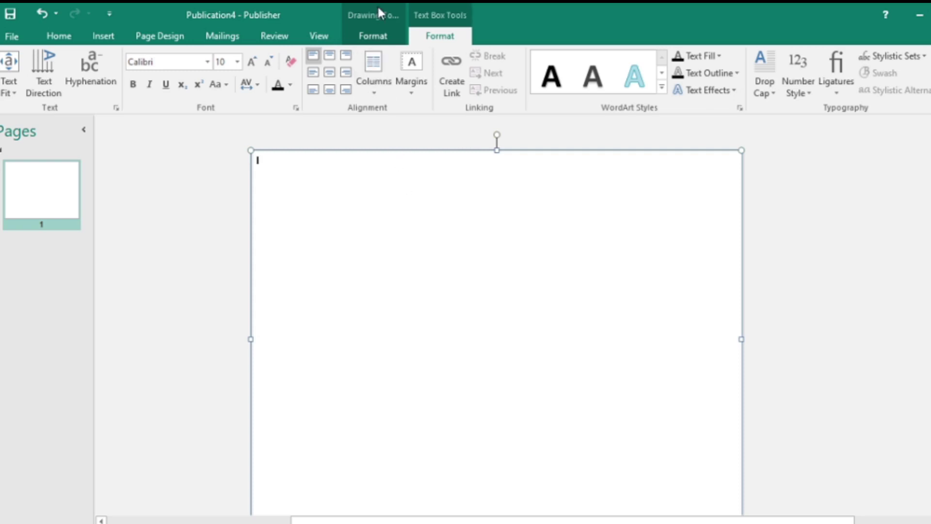
# Fill the page-sized text box with black
pyautogui.click(373, 36)
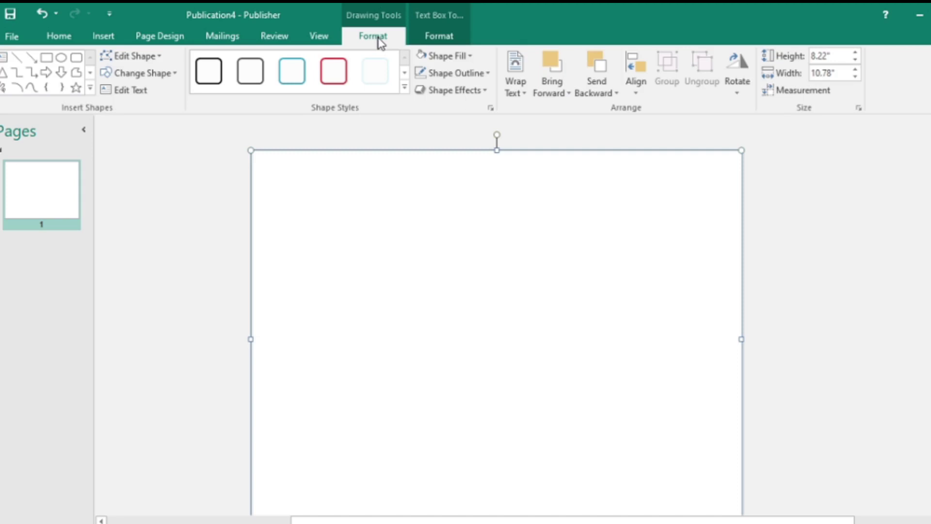
pyautogui.click(472, 58)
pyautogui.click(420, 89)
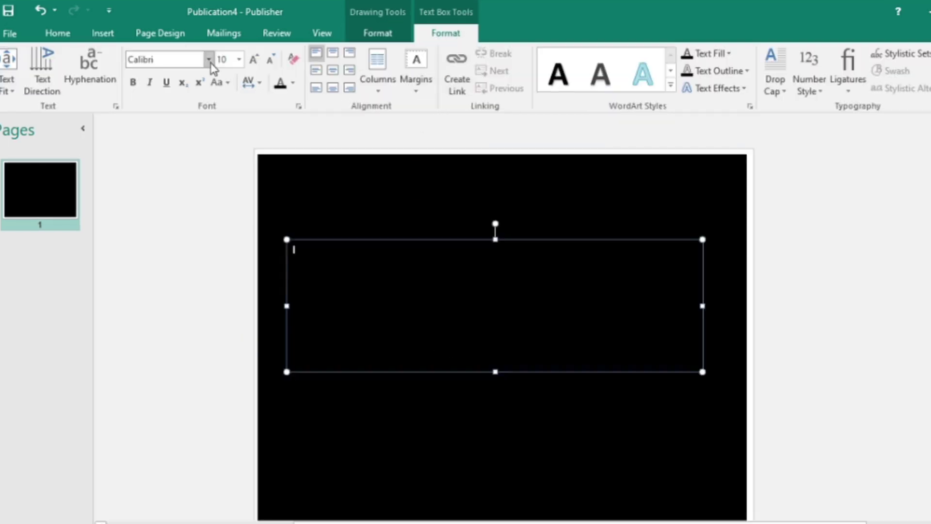
# Set the text in the smaller text box on the black background to Bodoni MT Black, gold, size 150
pyautogui.click(207, 60)
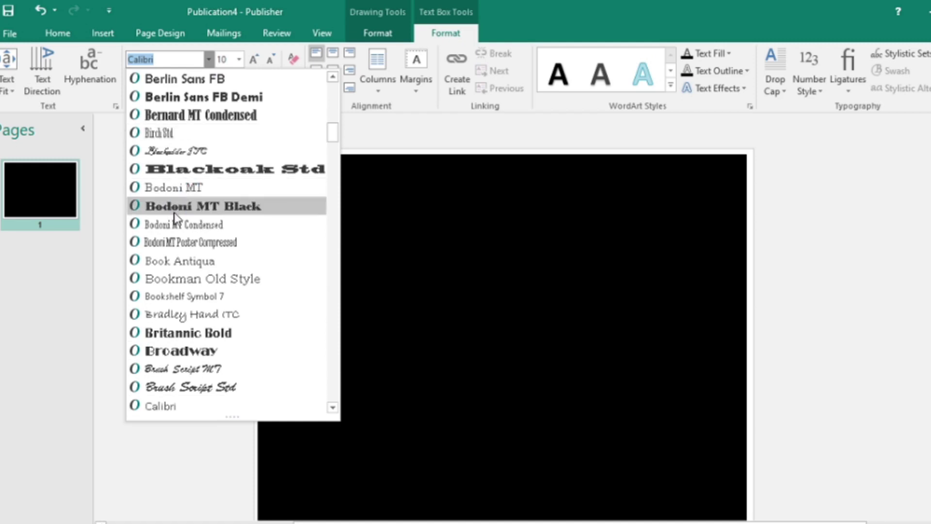
pyautogui.click(235, 218)
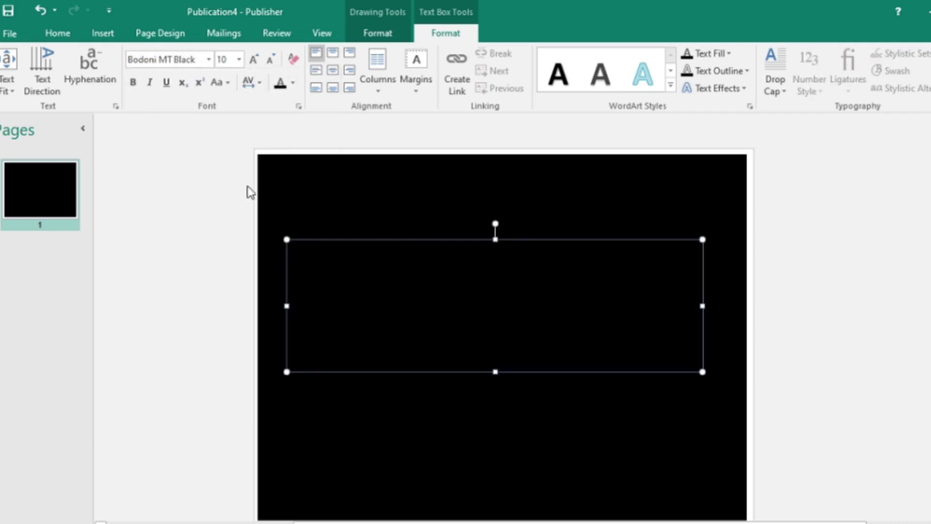
pyautogui.click(293, 87)
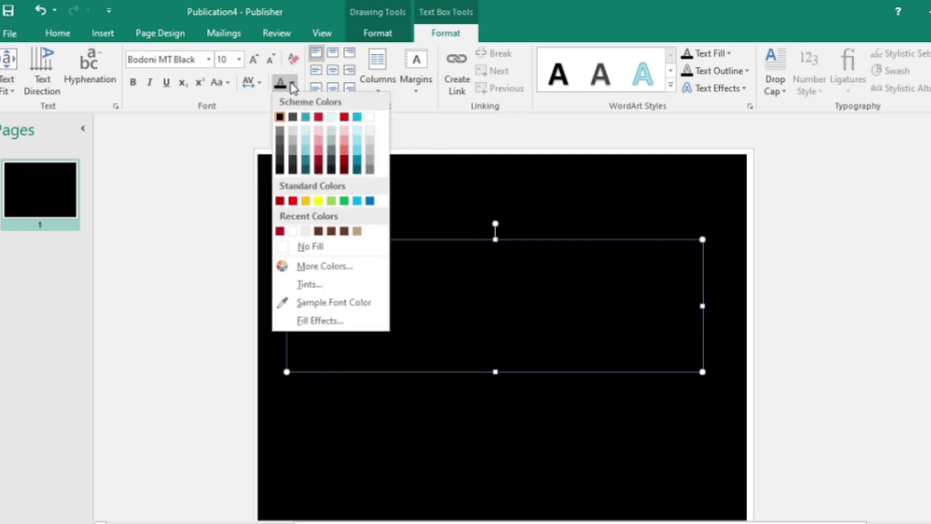
pyautogui.click(304, 201)
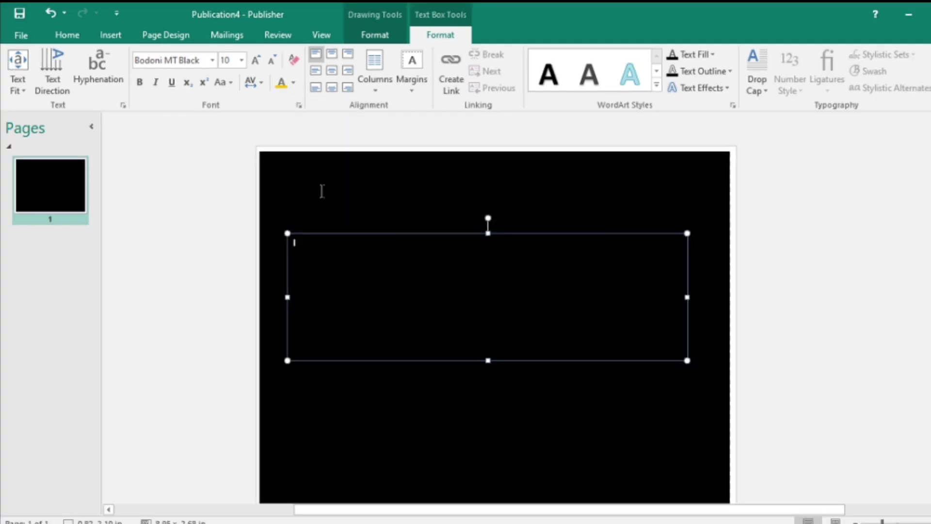
pyautogui.click(232, 61)
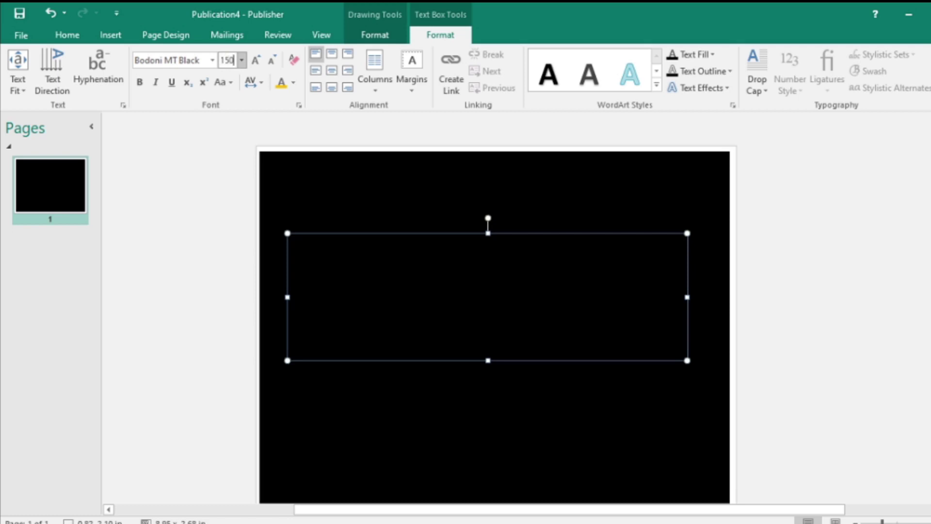
pyautogui.press('Return')
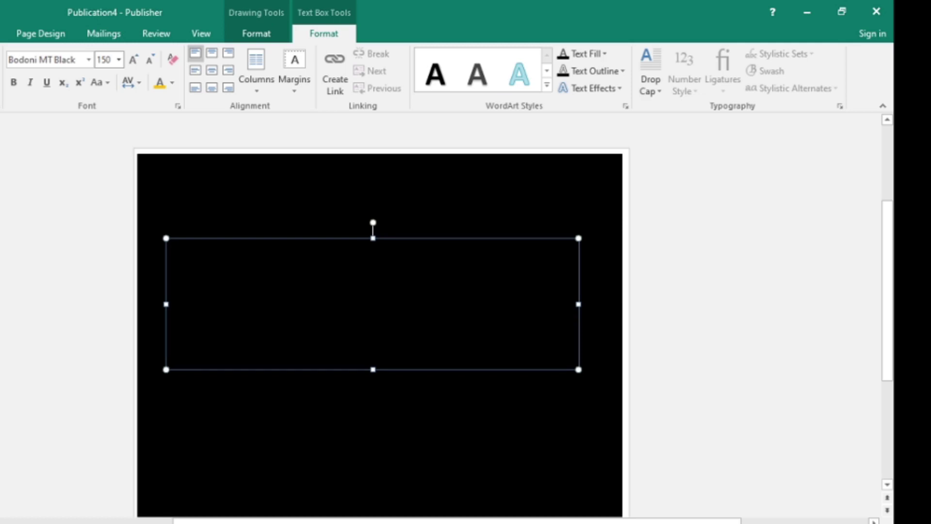
# Enter CARDI in the smaller text box and centre the text horizontally
pyautogui.write('C')
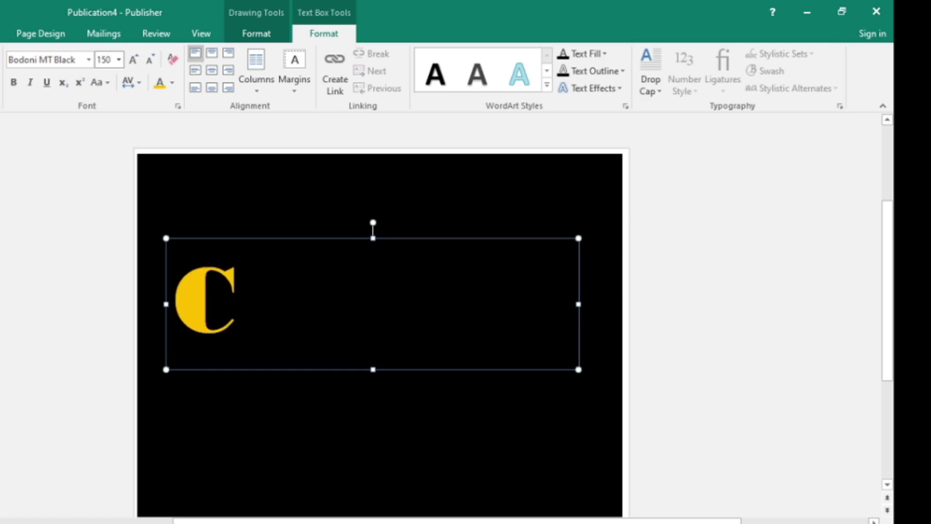
pyautogui.write('ARDI')
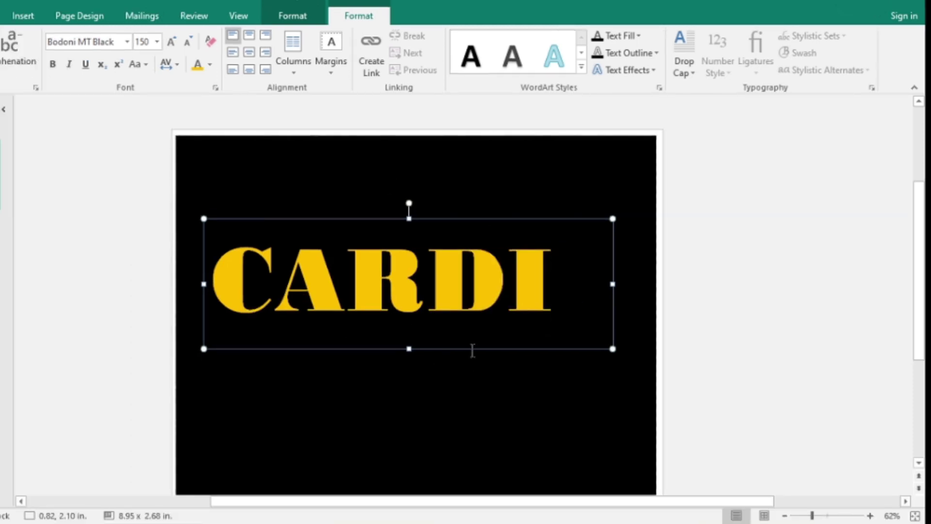
pyautogui.scroll(-1, 478, 243)
pyautogui.scroll(1, 479, 244)
pyautogui.moveTo(564, 277); pyautogui.dragTo(219, 259)
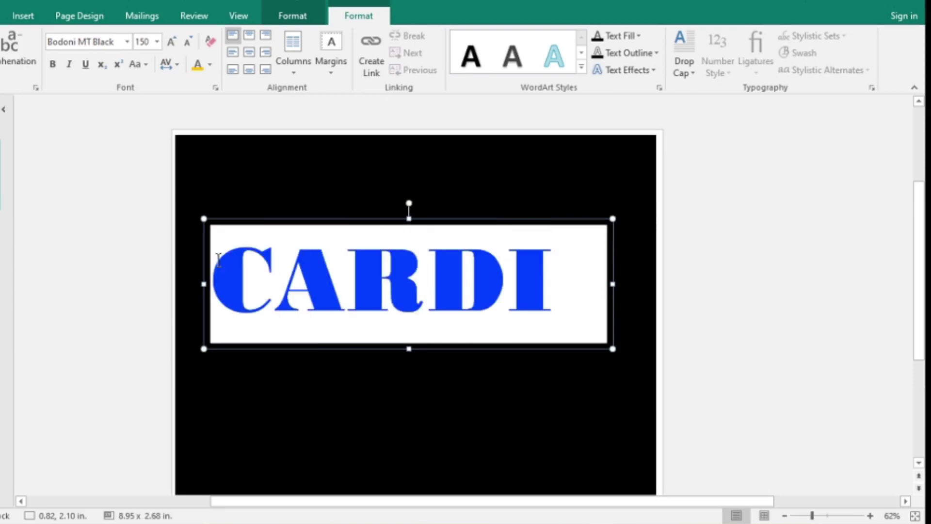
pyautogui.click(1, 16)
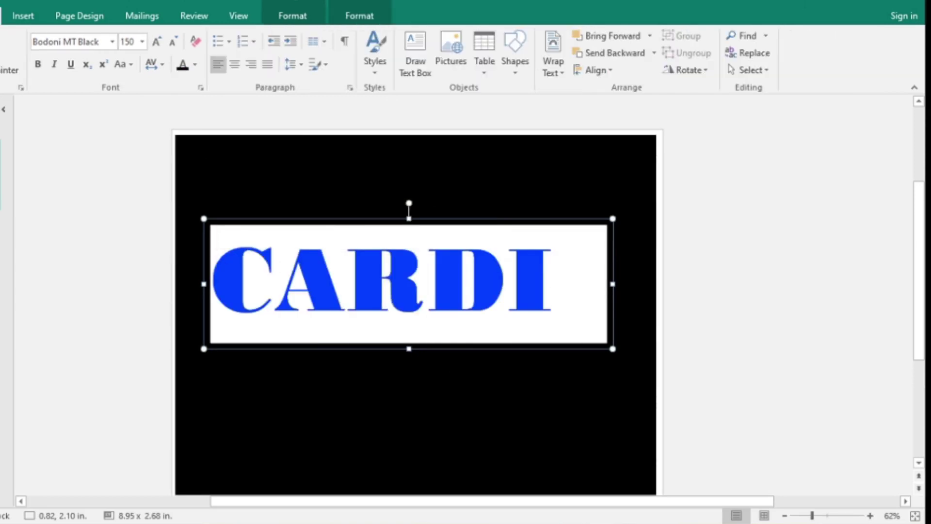
pyautogui.click(235, 66)
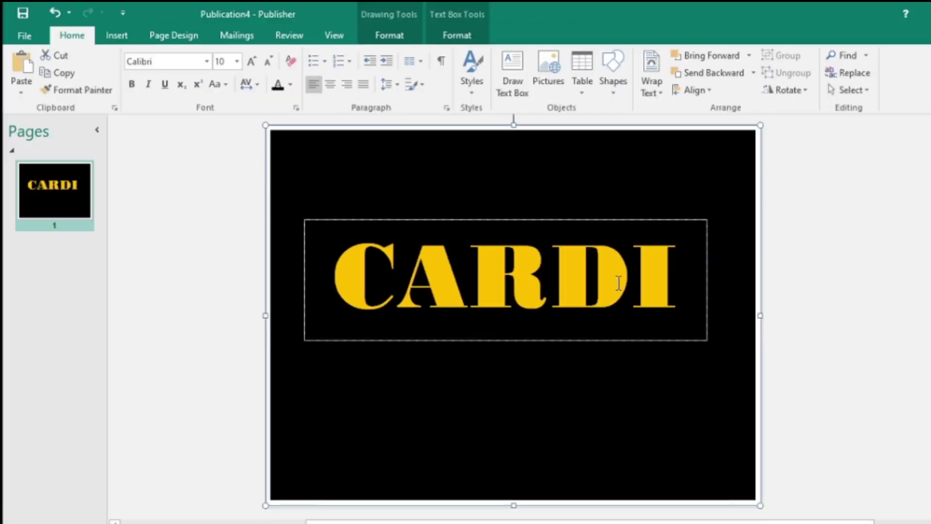
# Set the font size of the CARDI text to 170
pyautogui.moveTo(678, 274); pyautogui.dragTo(334, 274)
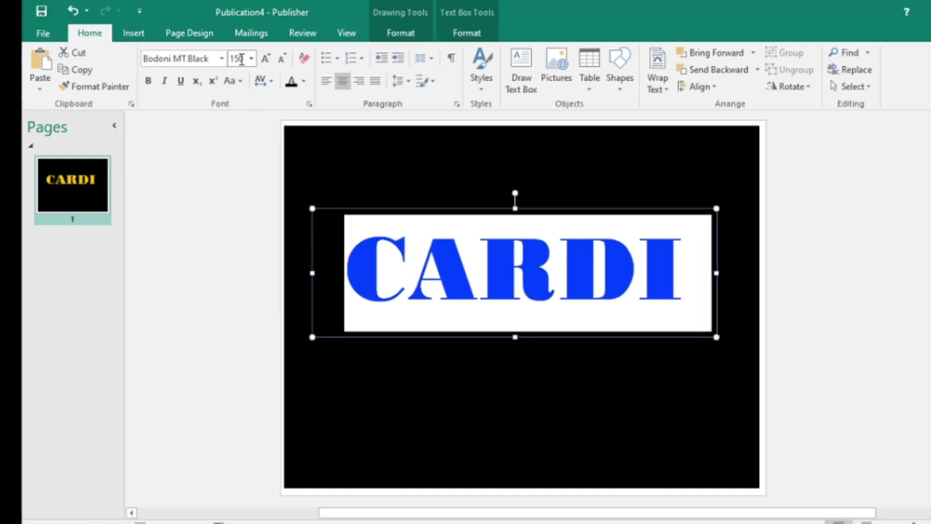
pyautogui.click(241, 59)
pyautogui.write('160')
pyautogui.press('Return')
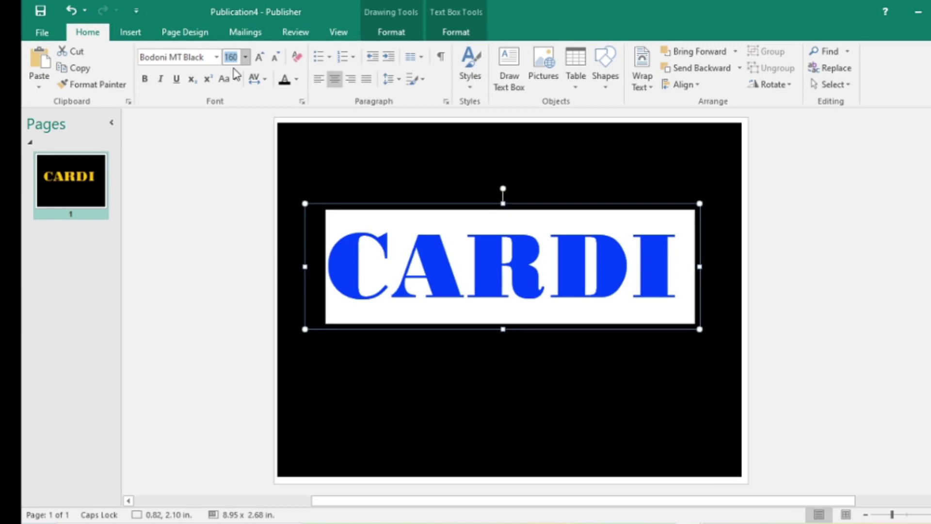
pyautogui.press('BackSpace')
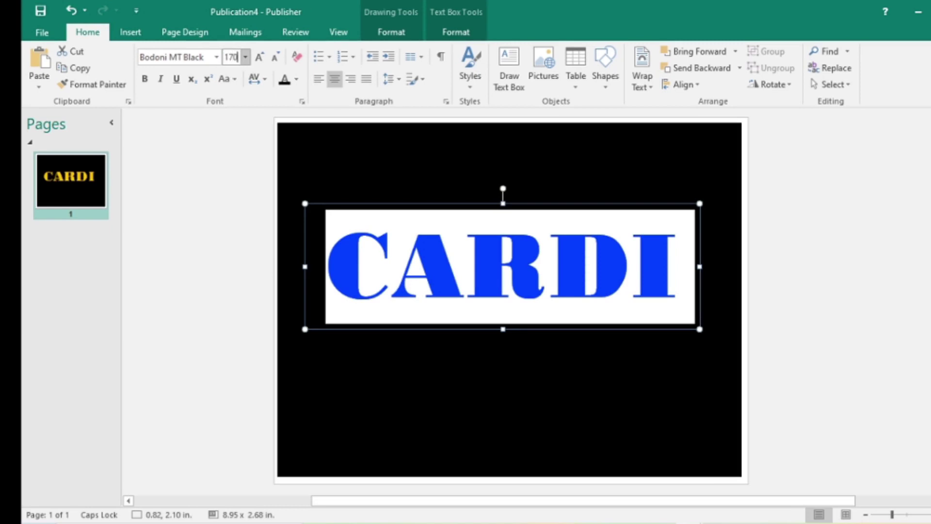
pyautogui.write('170')
pyautogui.press('Return')
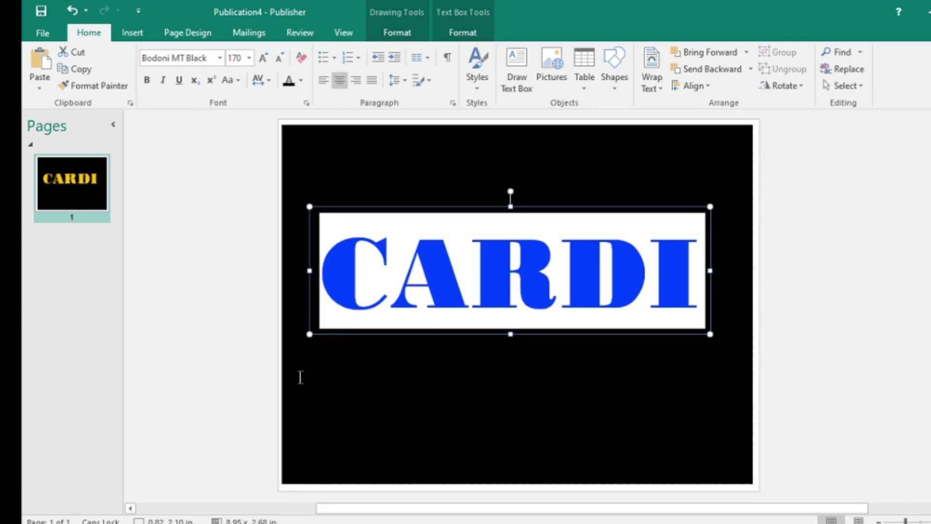
# Draw a new text box directly below CARDI, about 8.57 x 1.15 in, spanning the width of the word
pyautogui.click(417, 373)
pyautogui.scroll(-1, 610, 359)
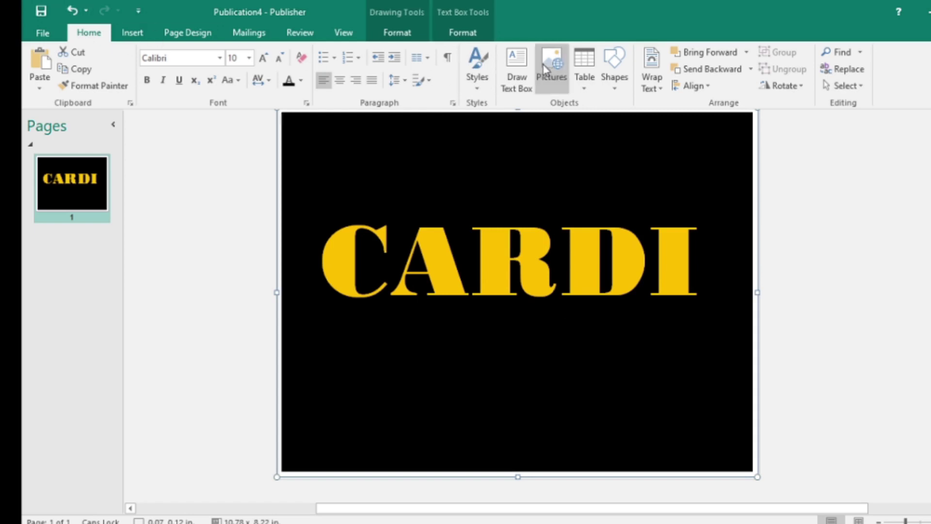
pyautogui.click(517, 80)
pyautogui.moveTo(365, 343)
pyautogui.mouseDown()
pyautogui.moveTo(418, 397)
pyautogui.moveTo(609, 372)
pyautogui.mouseUp()
pyautogui.moveTo(365, 344); pyautogui.dragTo(329, 306)
pyautogui.moveTo(609, 353); pyautogui.dragTo(706, 351)
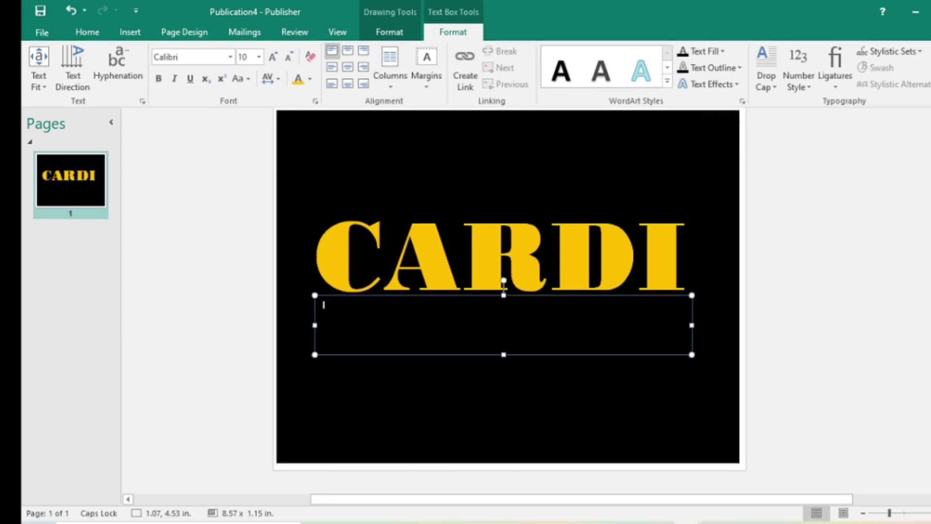
# Enter THE CLOTHING BOSS in white in the new text box and set its font size to 48
pyautogui.click(311, 80)
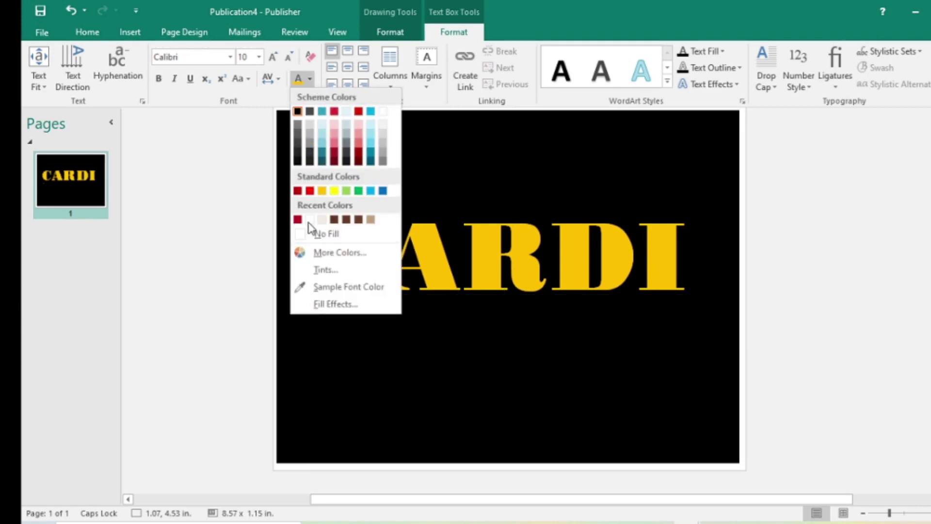
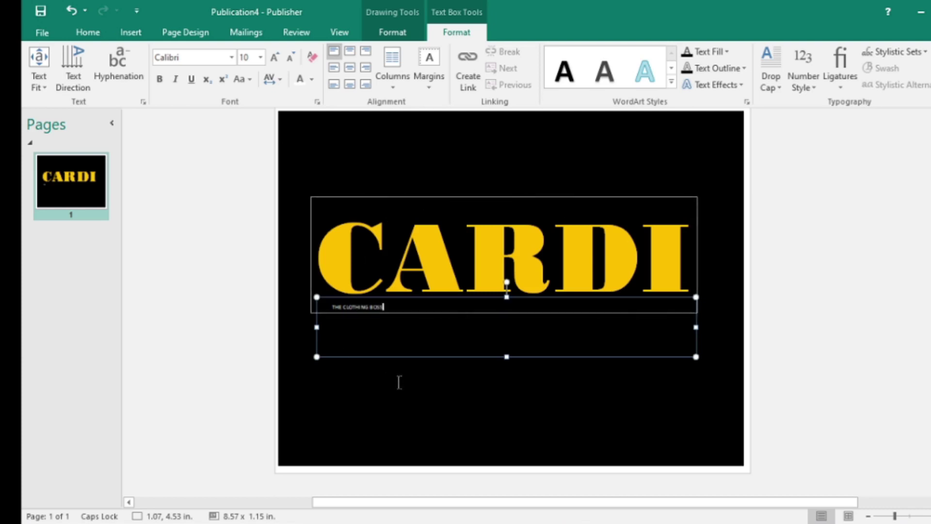
pyautogui.moveTo(384, 309); pyautogui.dragTo(323, 309)
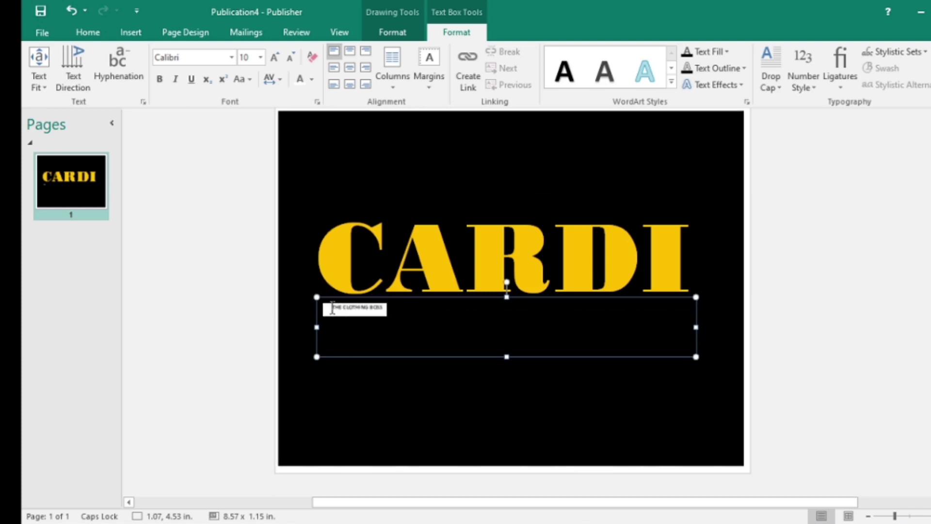
pyautogui.click(260, 57)
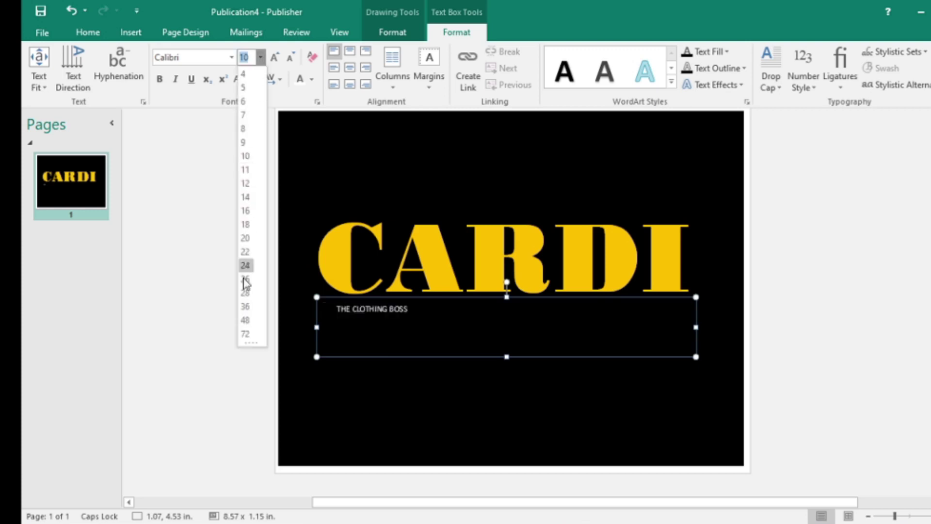
pyautogui.click(246, 321)
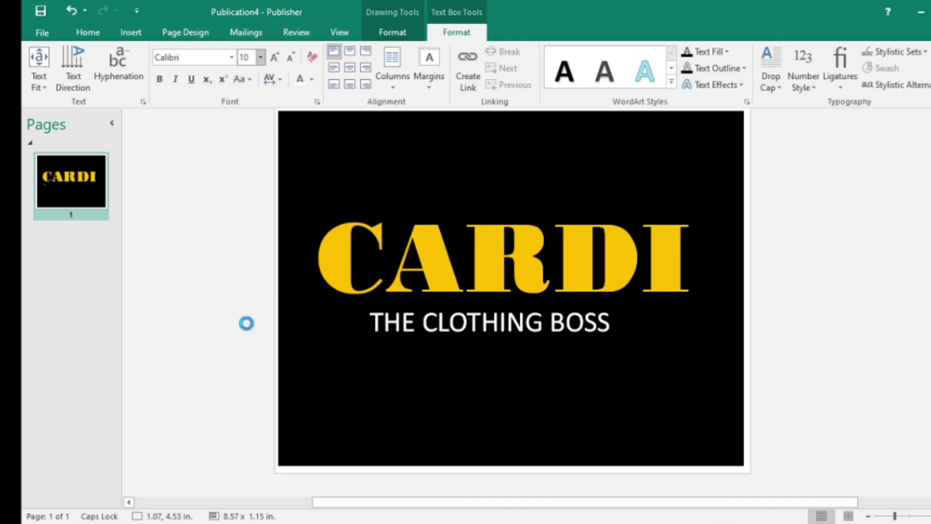
# Widen the tagline's text box to the black background's full width and raise its upper edge closer to CARDI
pyautogui.moveTo(658, 339); pyautogui.dragTo(415, 345)
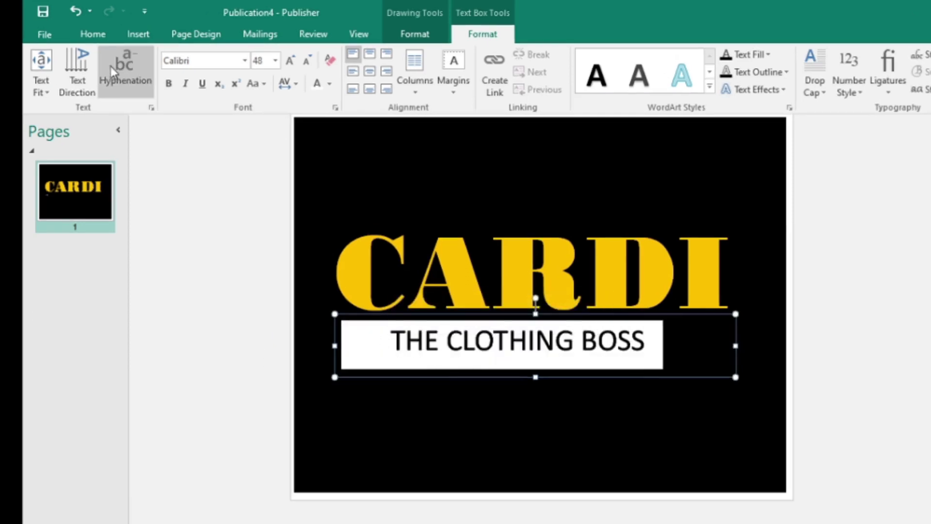
pyautogui.click(89, 34)
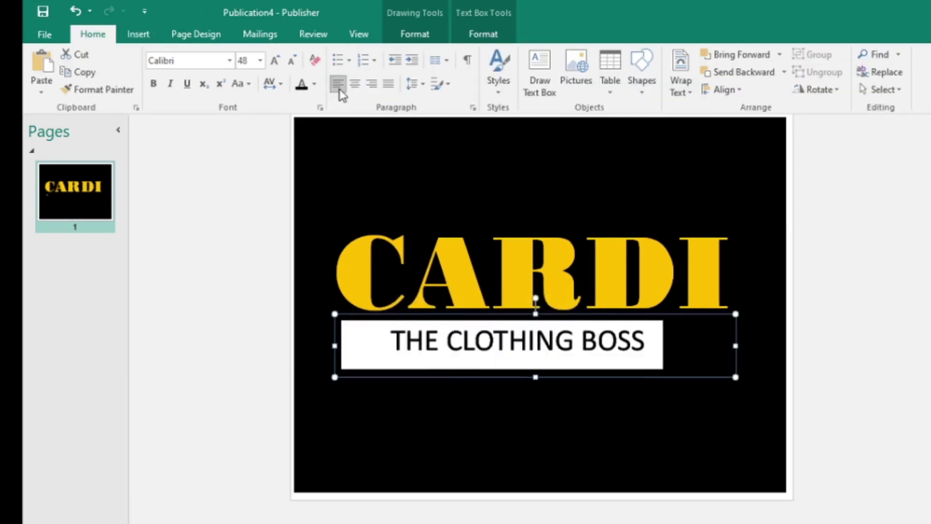
pyautogui.click(587, 363)
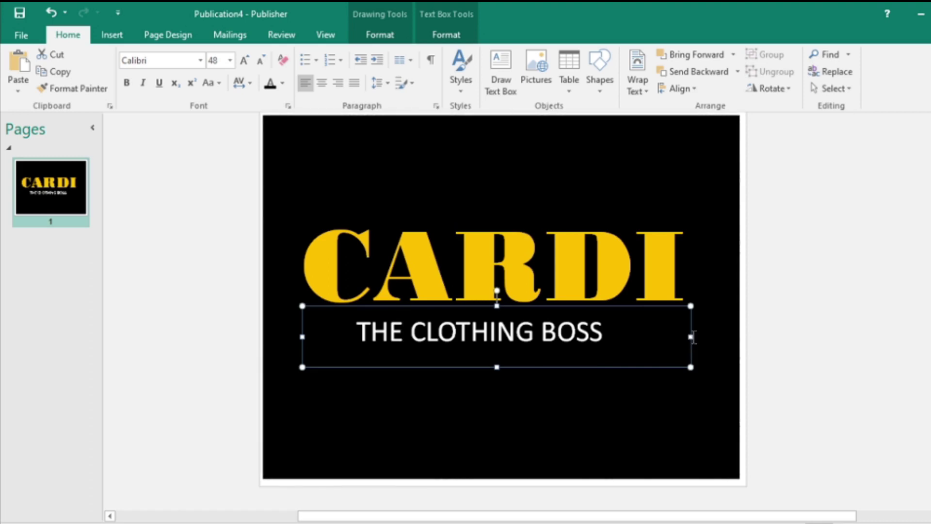
pyautogui.moveTo(691, 337); pyautogui.dragTo(744, 334)
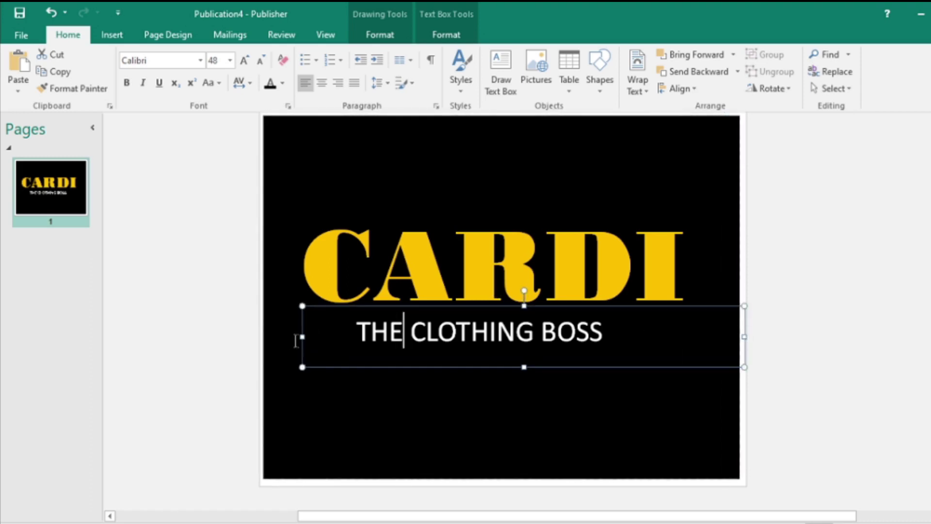
pyautogui.moveTo(302, 335); pyautogui.dragTo(264, 335)
pyautogui.moveTo(740, 337)
pyautogui.mouseDown()
pyautogui.moveTo(729, 334)
pyautogui.moveTo(739, 337)
pyautogui.mouseUp()
pyautogui.click(367, 335)
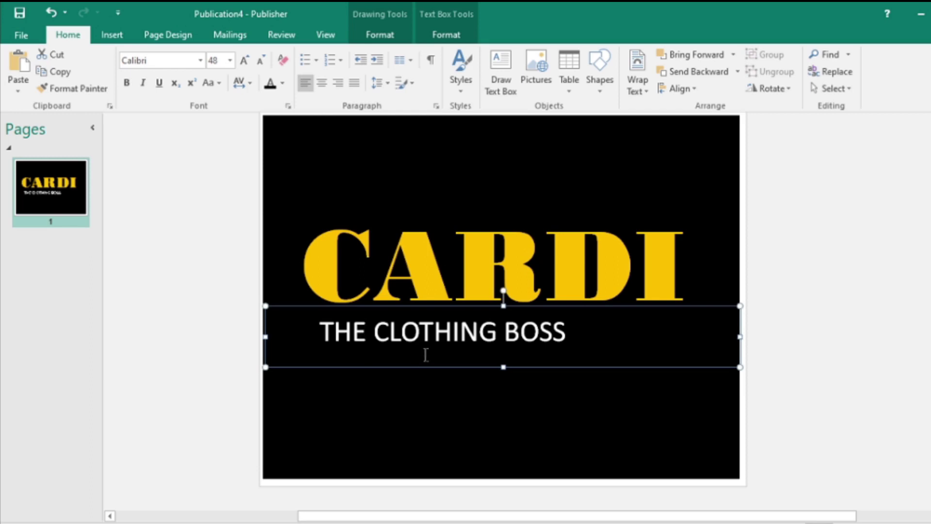
pyautogui.scroll(-1, 420, 356)
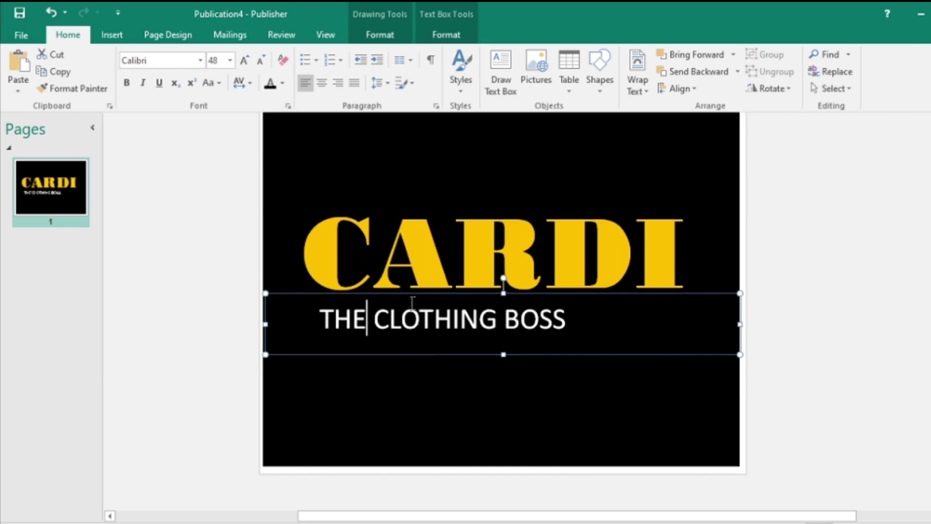
pyautogui.moveTo(503, 291); pyautogui.dragTo(503, 283)
# Add an extra space before CLOTHING and before BOSS, and insert a space between the letters of THE
pyautogui.click(351, 335)
pyautogui.click(374, 314)
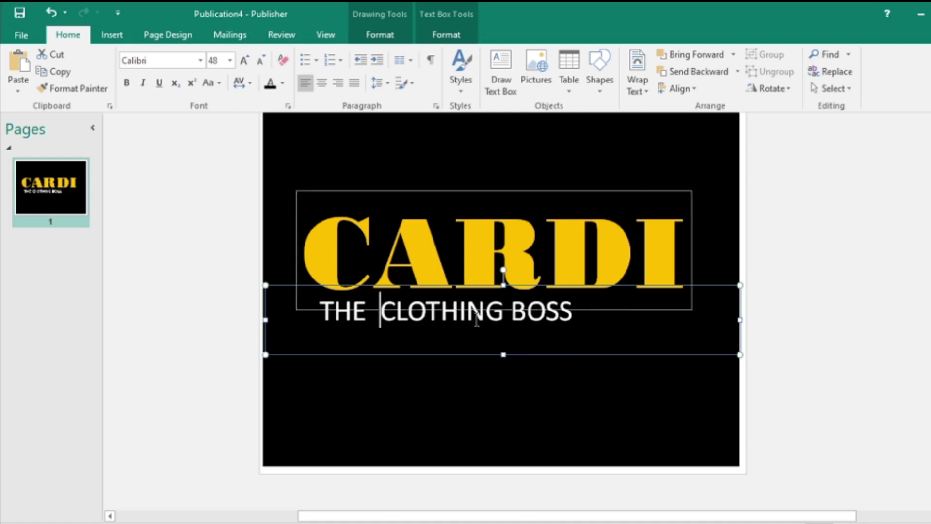
pyautogui.click(513, 314)
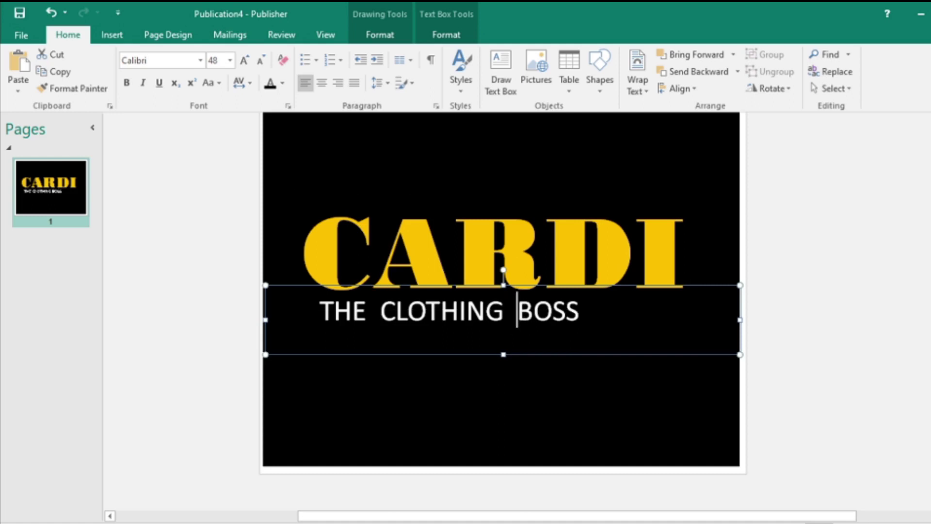
pyautogui.click(336, 311)
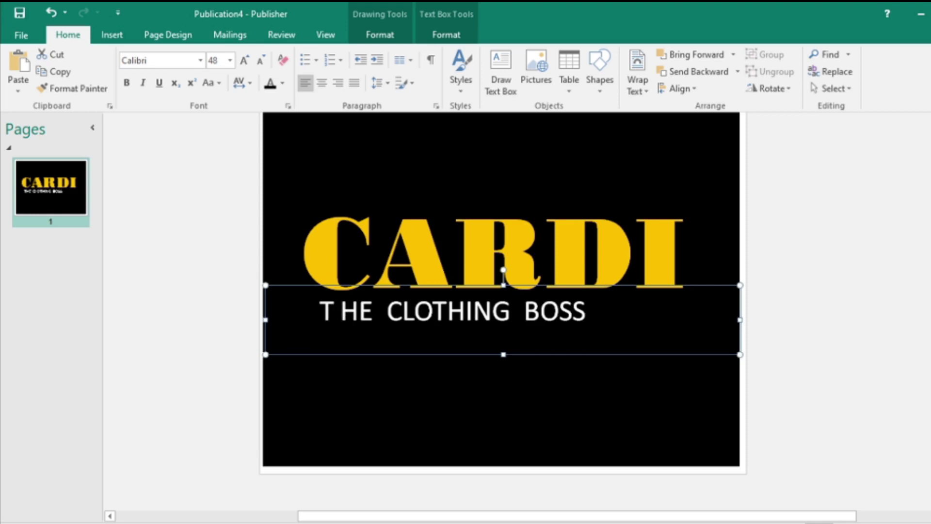
pyautogui.click(357, 311)
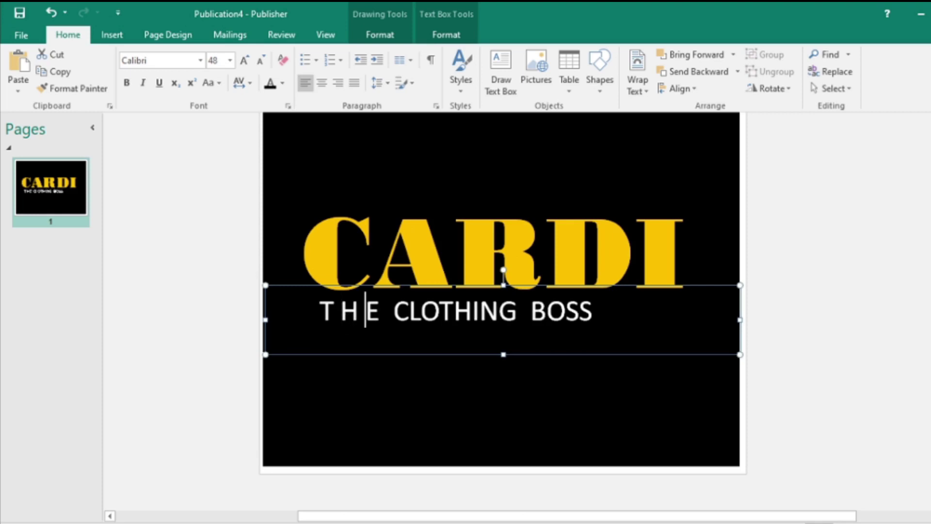
# Insert a space between each of the letters of CLOTHING in the tagline
pyautogui.click(417, 313)
pyautogui.click(413, 312)
pyautogui.click(429, 315)
pyautogui.click(449, 316)
pyautogui.click(475, 315)
pyautogui.click(500, 315)
pyautogui.click(514, 315)
pyautogui.click(538, 315)
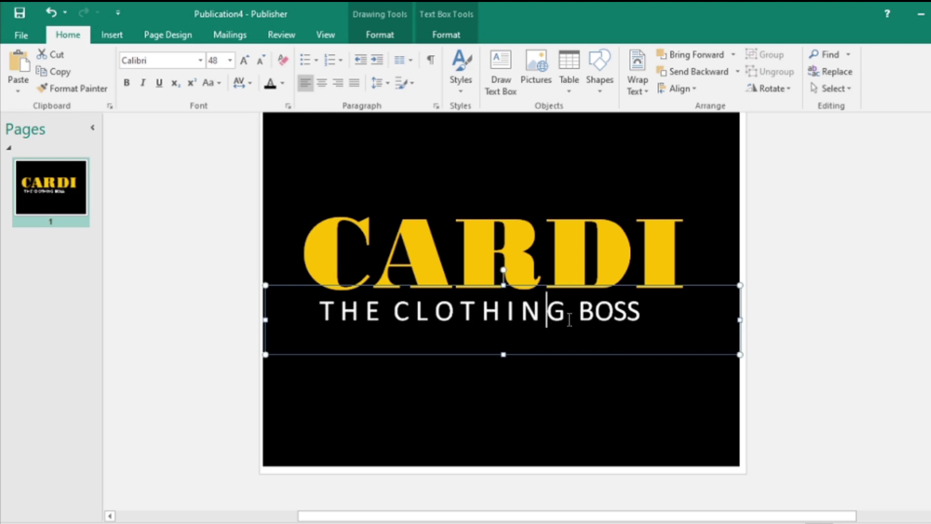
# Insert a space between the letters of BOSS and extend the tagline's text box past the page's right edge
pyautogui.click(596, 316)
pyautogui.click(618, 316)
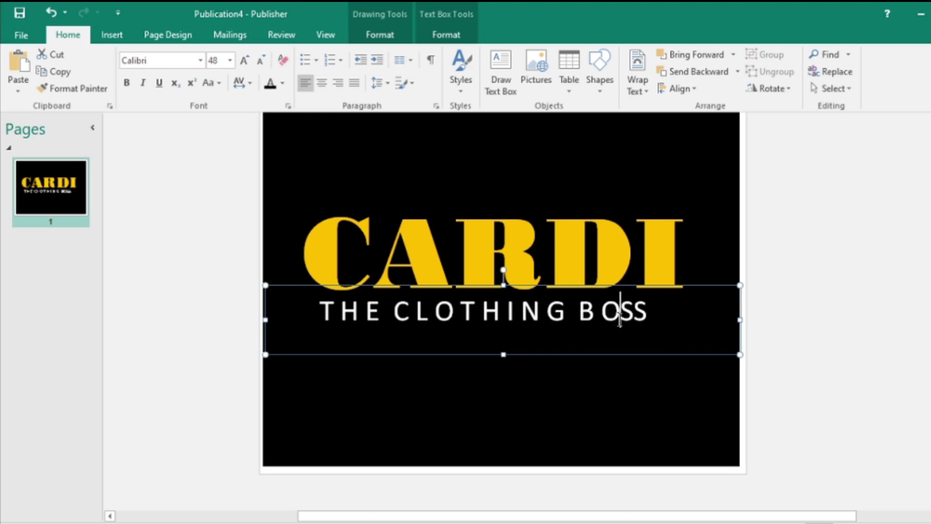
pyautogui.click(636, 320)
pyautogui.click(563, 333)
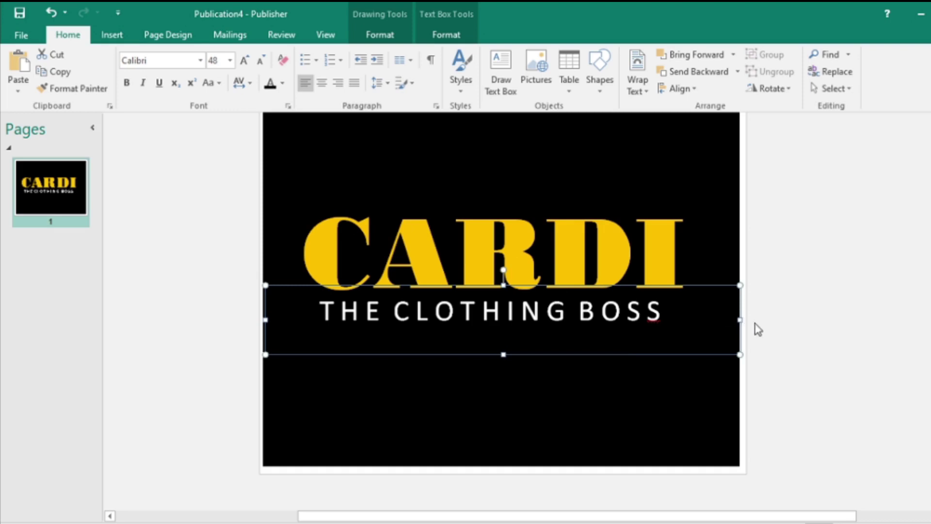
pyautogui.moveTo(740, 319); pyautogui.dragTo(764, 316)
# Widen the word gaps in the tagline by adding spaces before BOSS and before CLOTHING, and deselect the tagline
pyautogui.click(495, 407)
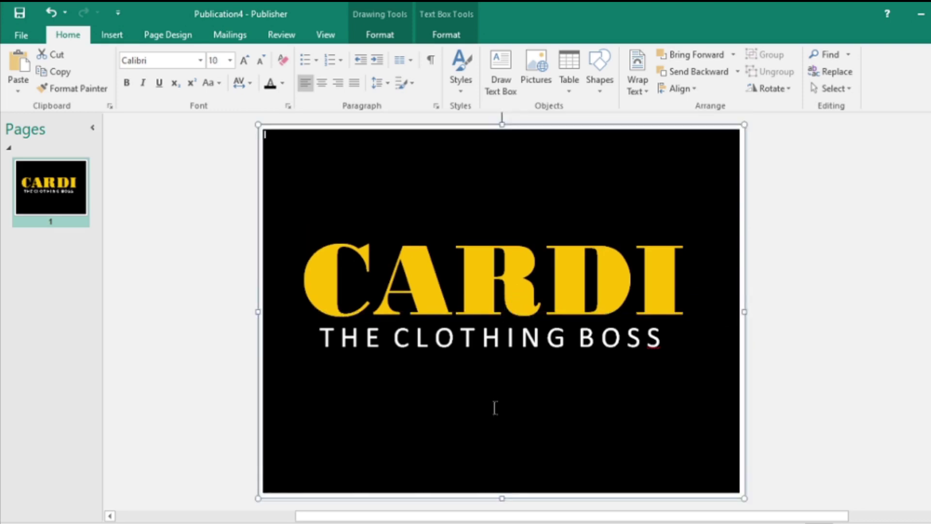
pyautogui.scroll(-1, 578, 296)
pyautogui.click(476, 359)
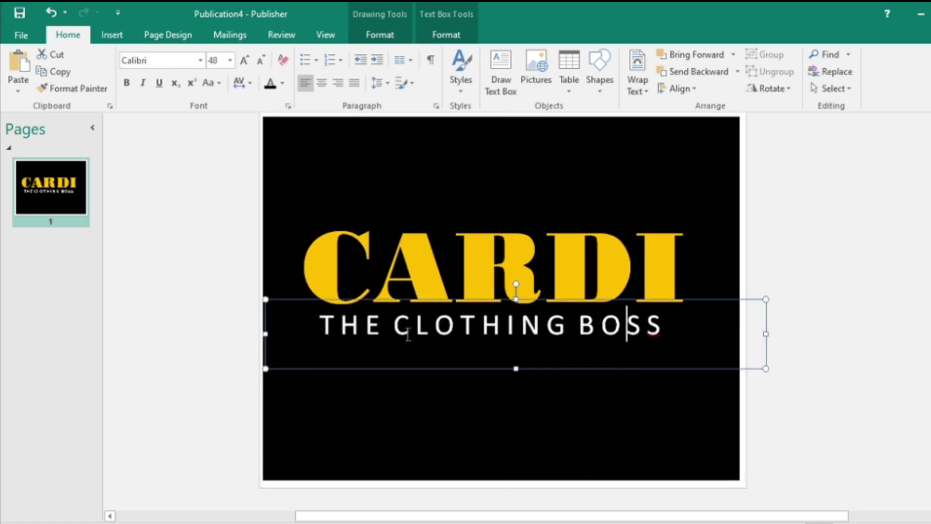
pyautogui.click(579, 333)
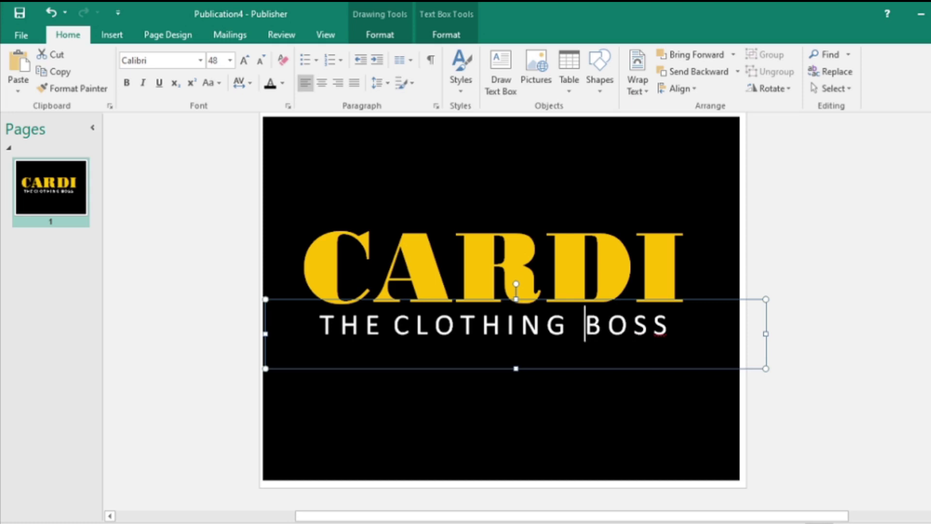
pyautogui.click(390, 327)
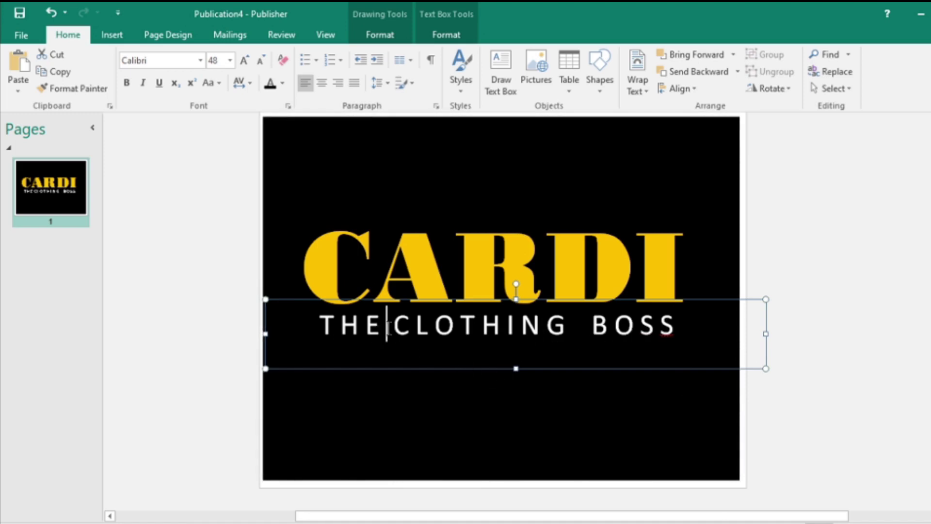
pyautogui.click(422, 379)
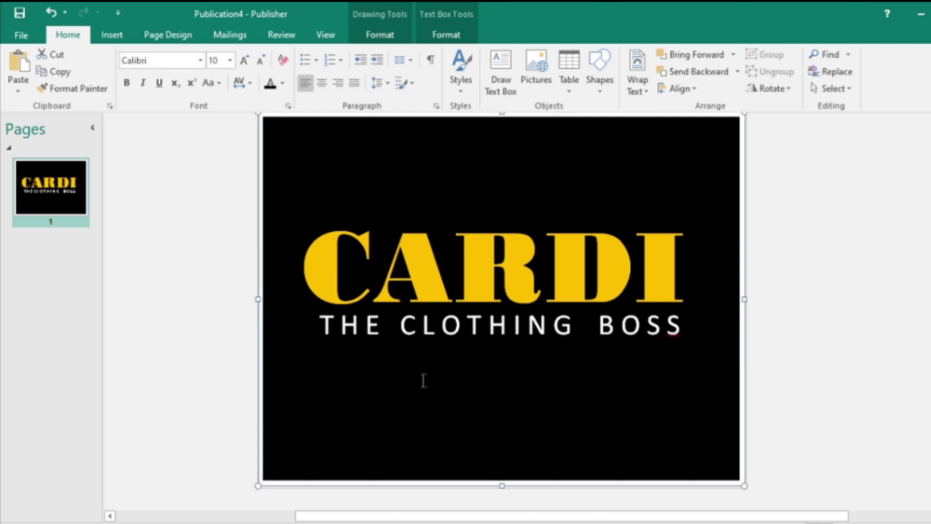
pyautogui.scroll(-1, 458, 366)
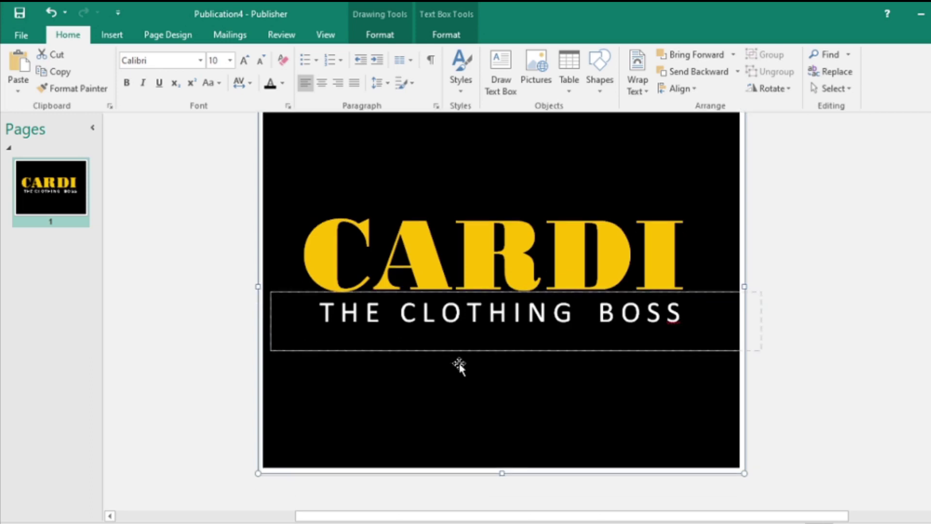
pyautogui.scroll(-1, 511, 398)
pyautogui.scroll(2, 508, 390)
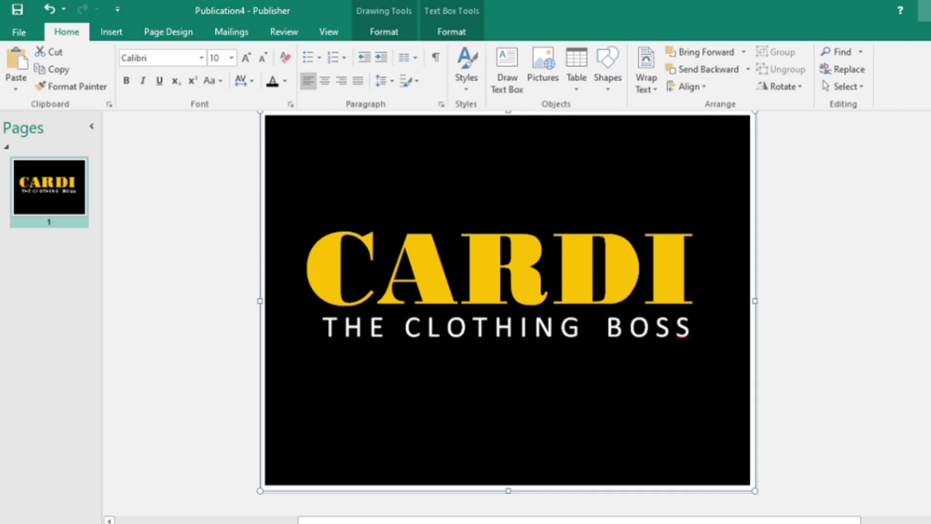
# Switch to the desktop and copy the picture file named Top
pyautogui.click(924, 10)
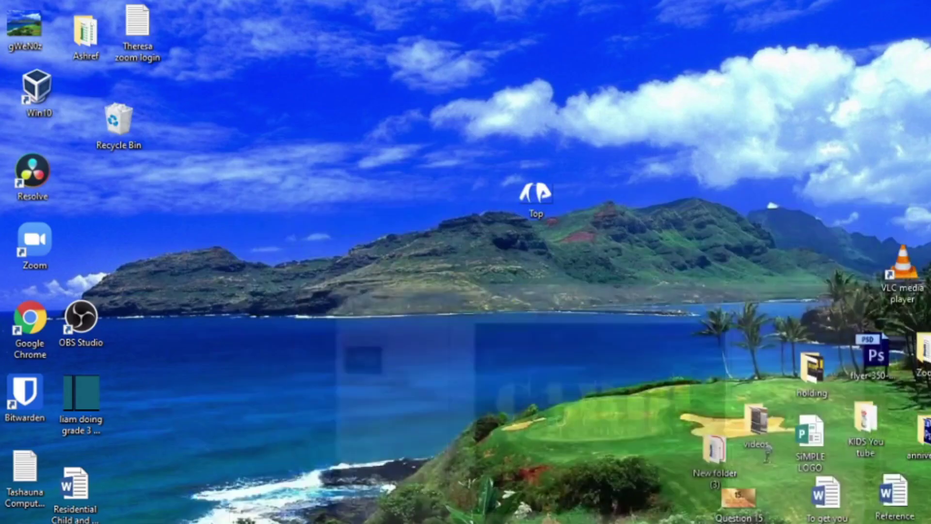
pyautogui.moveTo(540, 194); pyautogui.dragTo(425, 215)
pyautogui.rightClick(415, 214)
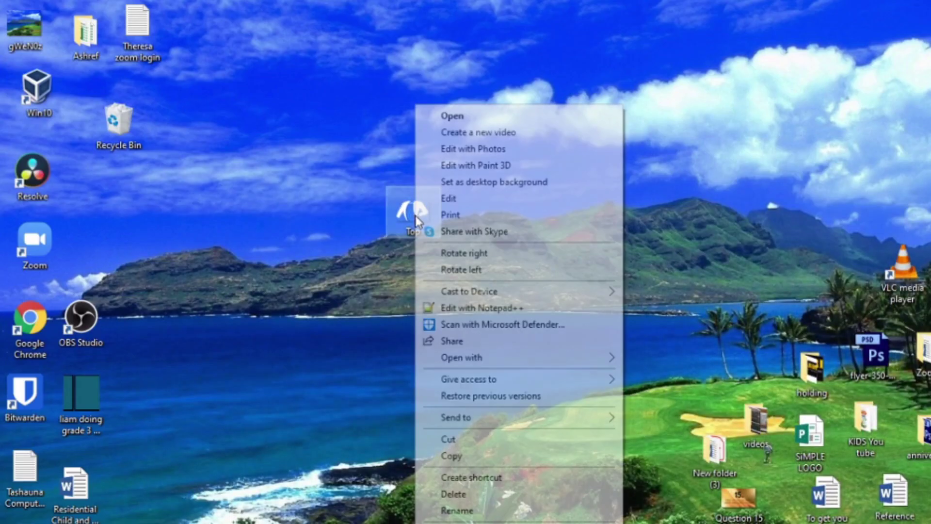
pyautogui.click(451, 457)
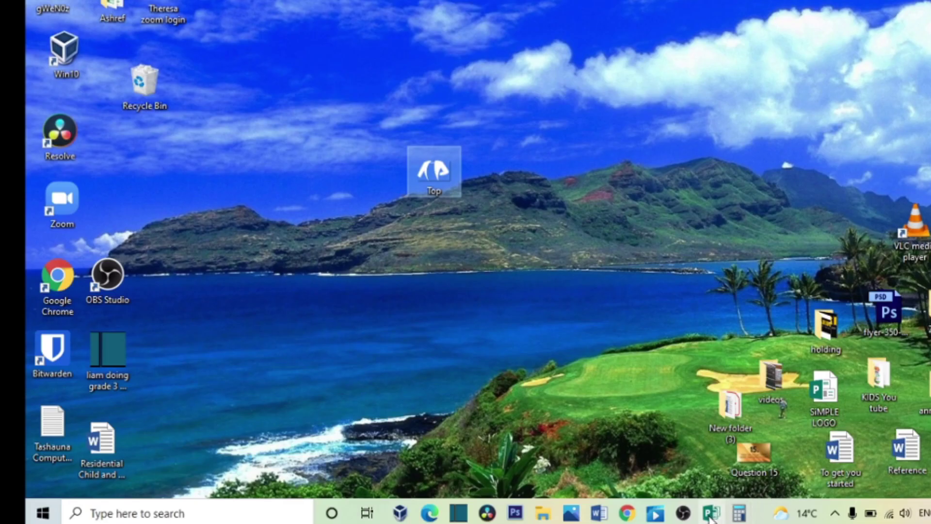
# Return to Publisher and paste the copied jacket picture onto the logo page
pyautogui.moveTo(711, 513)
pyautogui.click(716, 480)
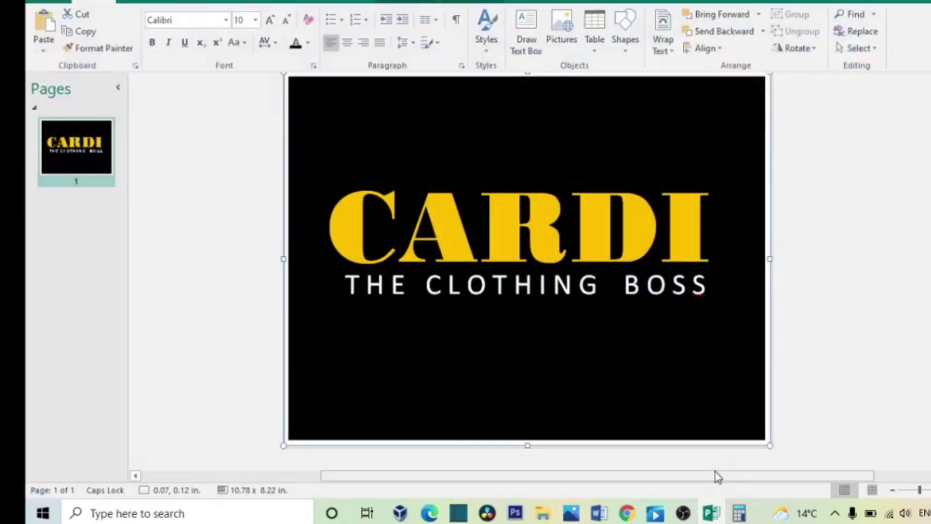
pyautogui.rightClick(596, 118)
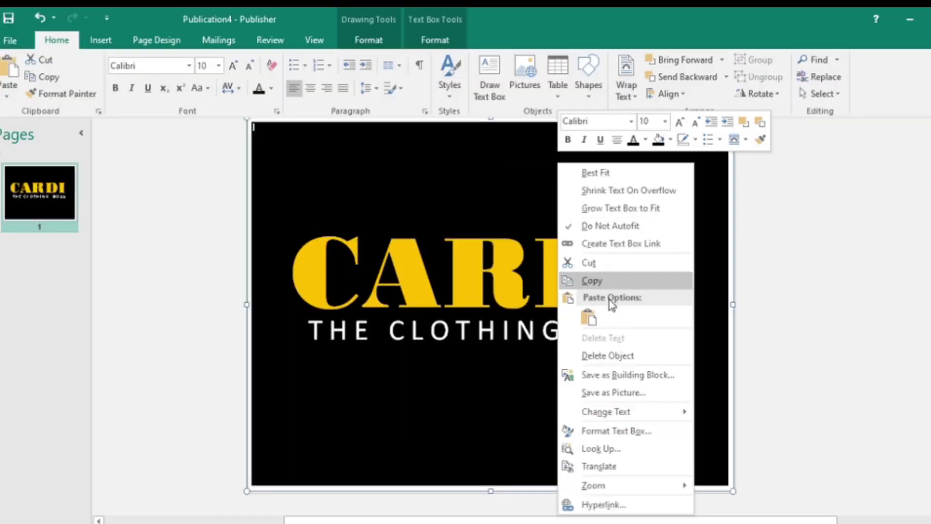
pyautogui.click(587, 318)
# Move the pasted jacket picture over the last letters of CARDI and shrink it proportionally from its upper corners
pyautogui.moveTo(480, 318); pyautogui.dragTo(560, 233)
pyautogui.moveTo(484, 147); pyautogui.dragTo(521, 204)
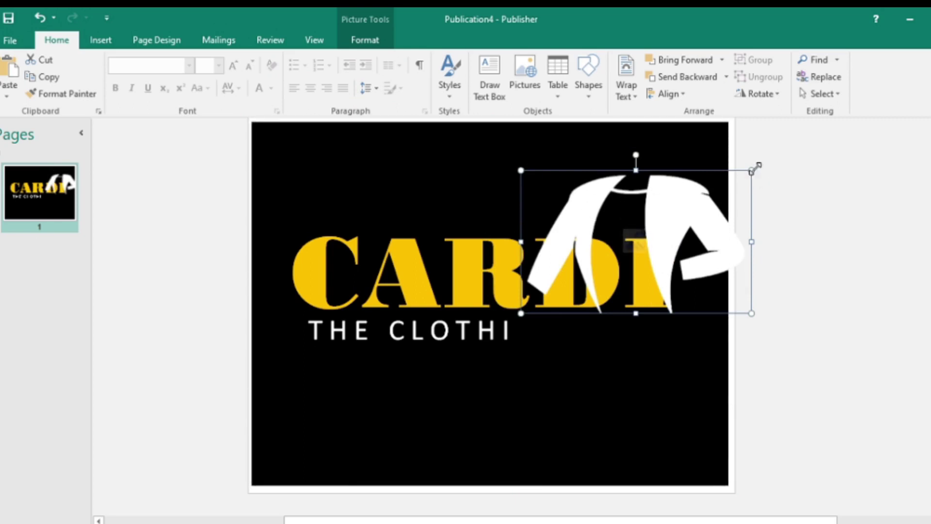
pyautogui.moveTo(751, 170); pyautogui.dragTo(721, 189)
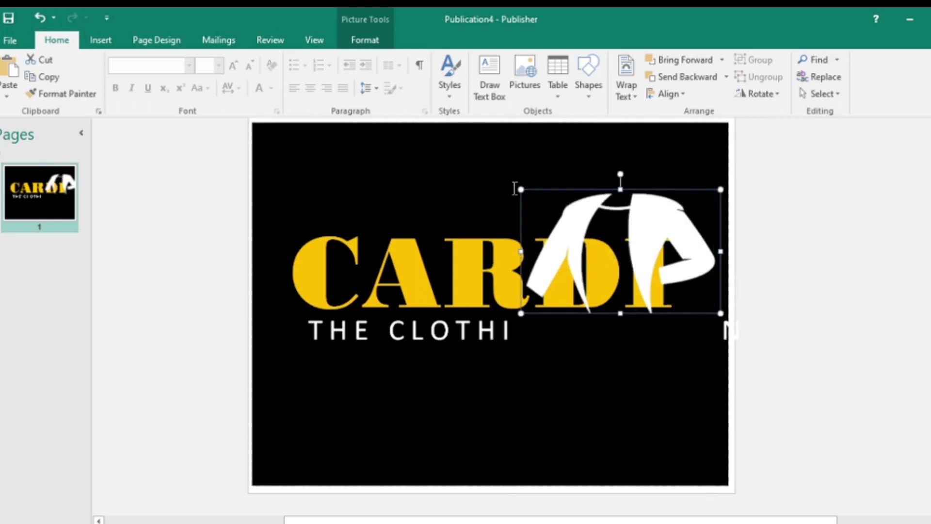
pyautogui.moveTo(520, 188); pyautogui.dragTo(542, 203)
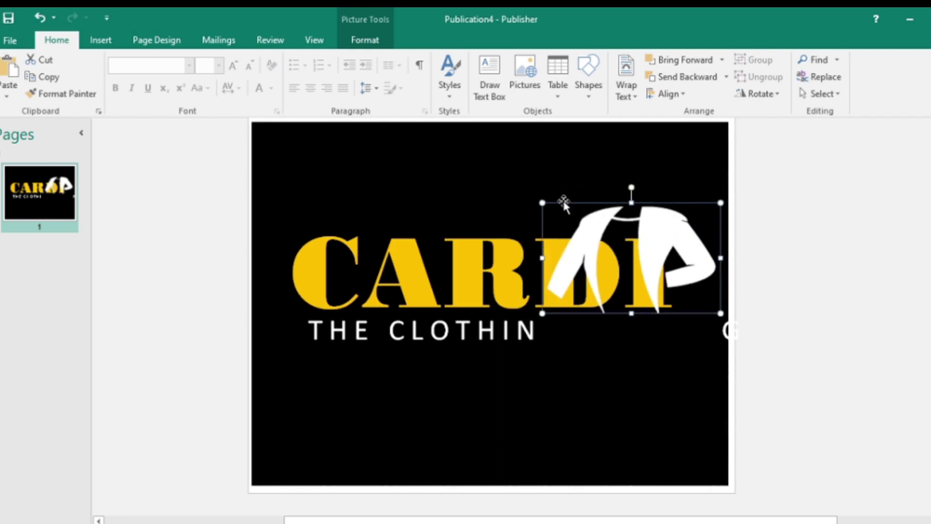
# Shrink the jacket picture further to about 2.85 x 1.76 in, keeping it over the letters D and I
pyautogui.moveTo(542, 313); pyautogui.dragTo(593, 307)
pyautogui.moveTo(619, 225); pyautogui.dragTo(629, 251)
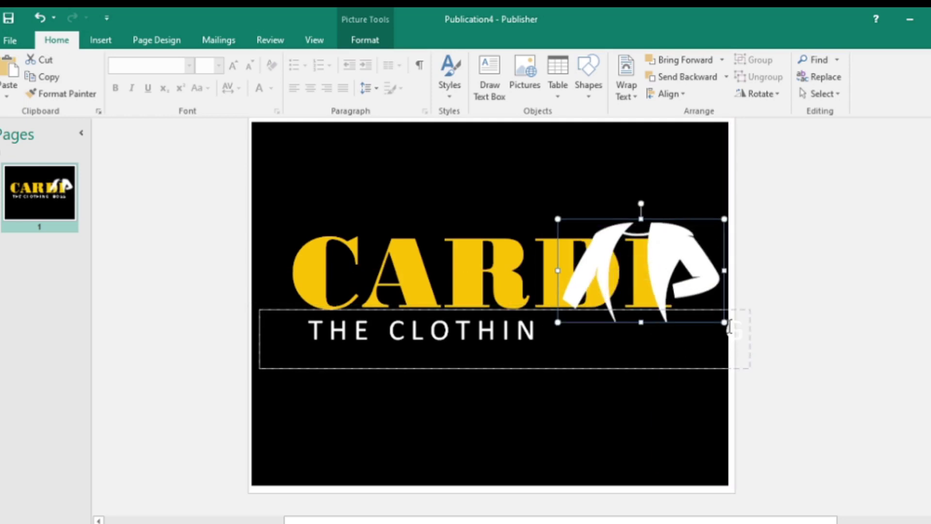
pyautogui.moveTo(723, 321); pyautogui.dragTo(708, 310)
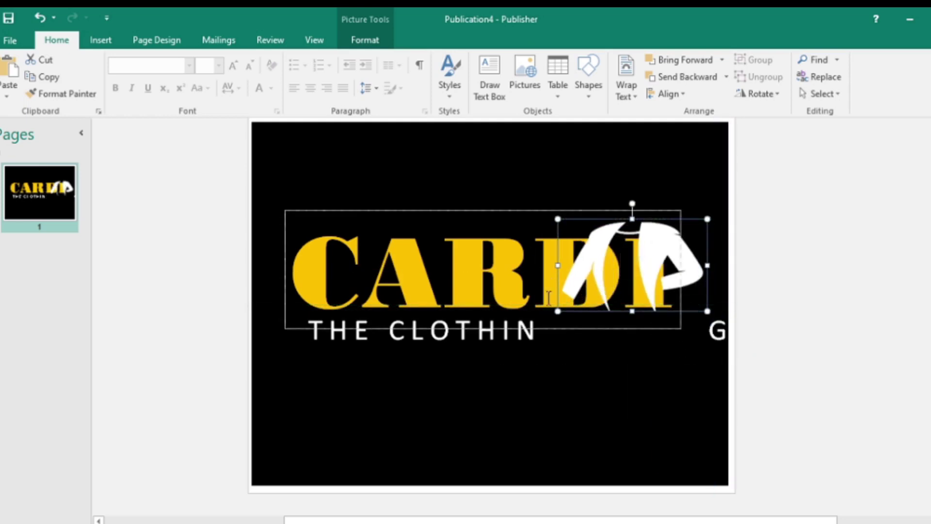
pyautogui.moveTo(558, 311); pyautogui.dragTo(567, 305)
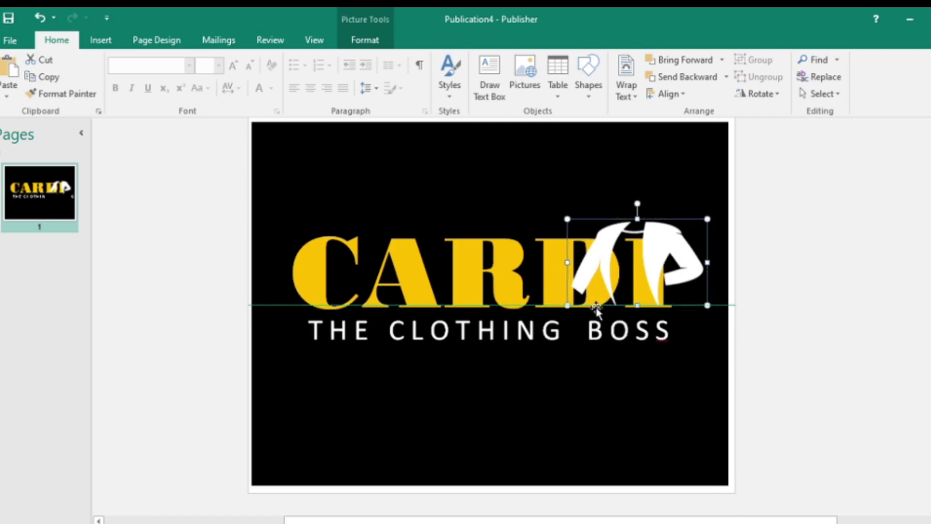
pyautogui.moveTo(654, 260); pyautogui.dragTo(629, 265)
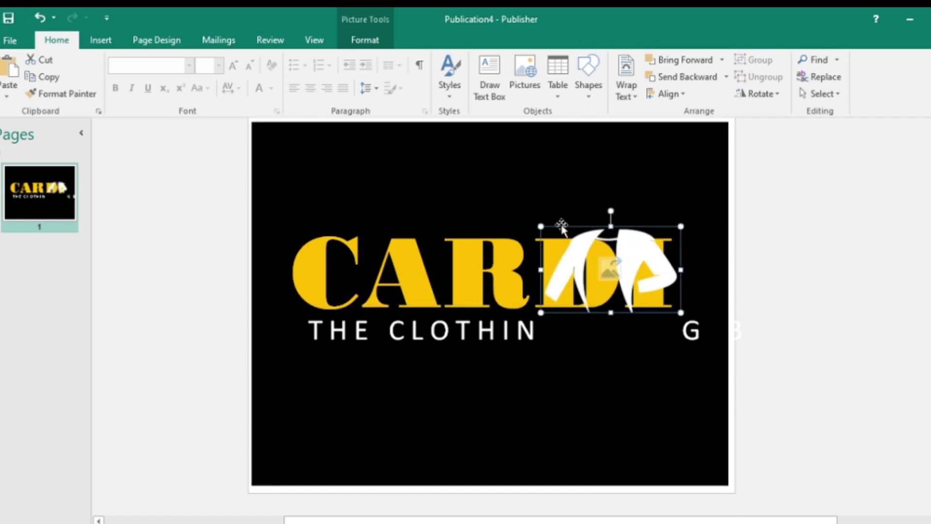
pyautogui.moveTo(539, 224); pyautogui.dragTo(554, 234)
# Position the jacket picture over the D and I of CARDI at about 7.65, 2.49 in and deselect it
pyautogui.moveTo(617, 257); pyautogui.dragTo(635, 249)
pyautogui.moveTo(631, 257); pyautogui.dragTo(660, 242)
pyautogui.moveTo(692, 254); pyautogui.dragTo(703, 237)
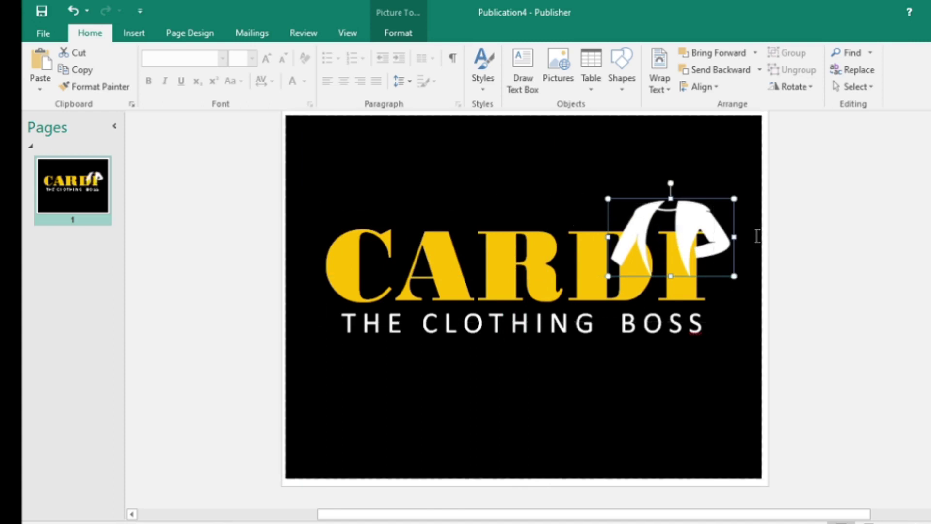
pyautogui.moveTo(699, 232)
pyautogui.mouseDown()
pyautogui.moveTo(669, 219)
pyautogui.moveTo(706, 212)
pyautogui.moveTo(705, 240)
pyautogui.mouseUp()
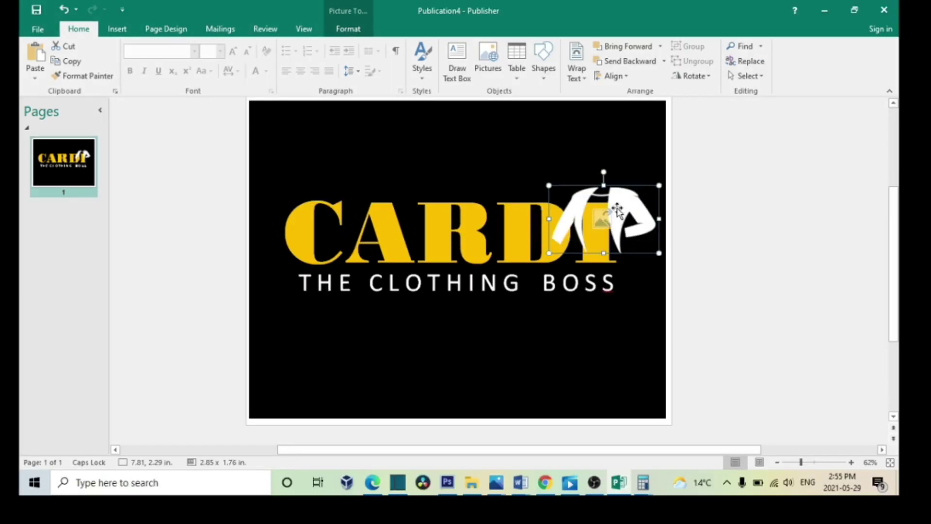
pyautogui.moveTo(617, 209)
pyautogui.mouseDown()
pyautogui.moveTo(604, 219)
pyautogui.moveTo(617, 225)
pyautogui.moveTo(619, 213)
pyautogui.mouseUp()
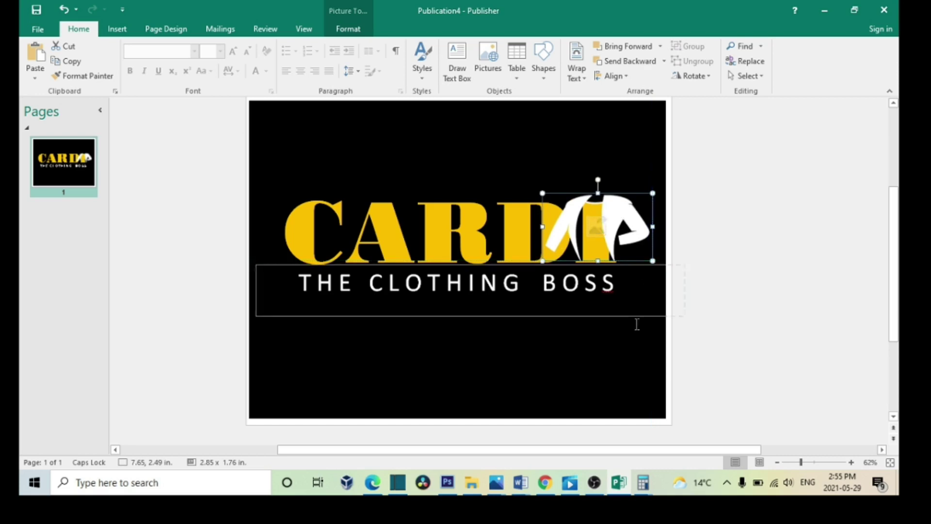
pyautogui.click(609, 328)
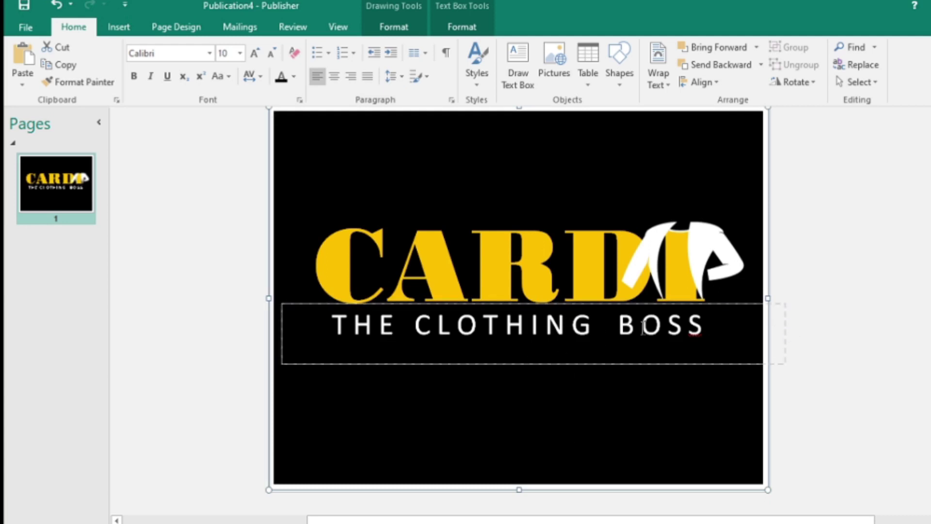
# Narrow the tagline's text box so its right side ends at the page's edge, and leave text editing
pyautogui.click(742, 341)
pyautogui.moveTo(790, 333); pyautogui.dragTo(764, 335)
pyautogui.click(436, 354)
pyautogui.click(311, 322)
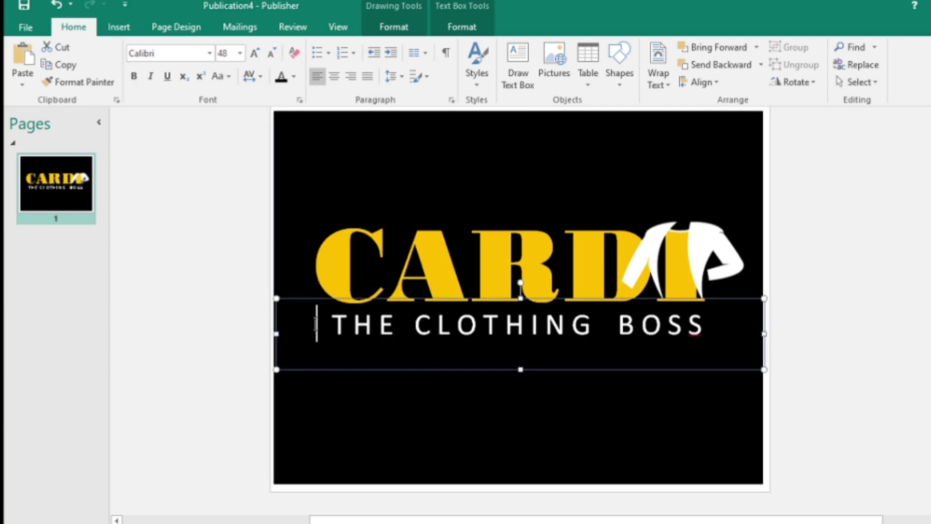
pyautogui.press('Escape')
# Pull in the left edge of the CARDI text box slightly to shift the lettering a little to the right, and deselect it
pyautogui.click(467, 259)
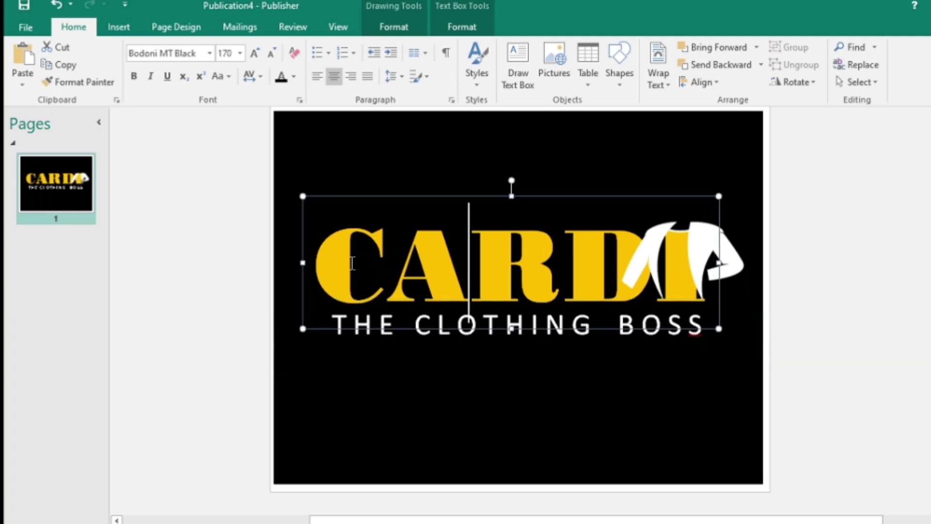
pyautogui.click(307, 264)
pyautogui.click(380, 391)
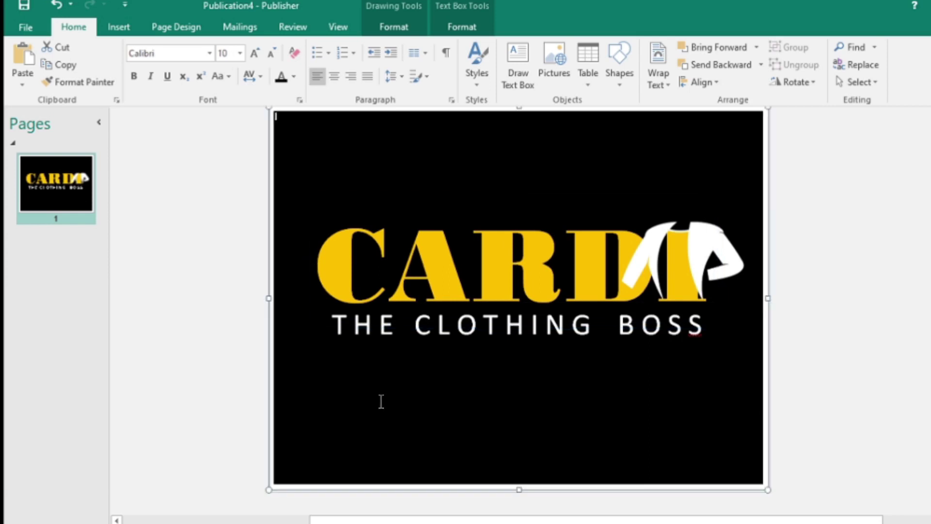
pyautogui.click(306, 263)
pyautogui.moveTo(307, 276); pyautogui.dragTo(307, 272)
pyautogui.click(333, 338)
pyautogui.click(373, 338)
pyautogui.click(422, 448)
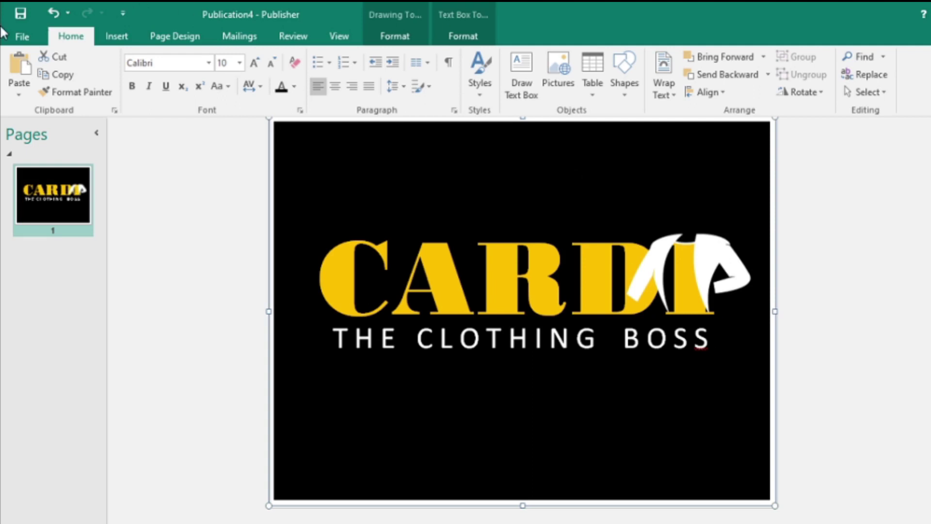
# Start saving a copy of the publication to the Desktop with the file name SIMPLE LOGO1
pyautogui.click(22, 36)
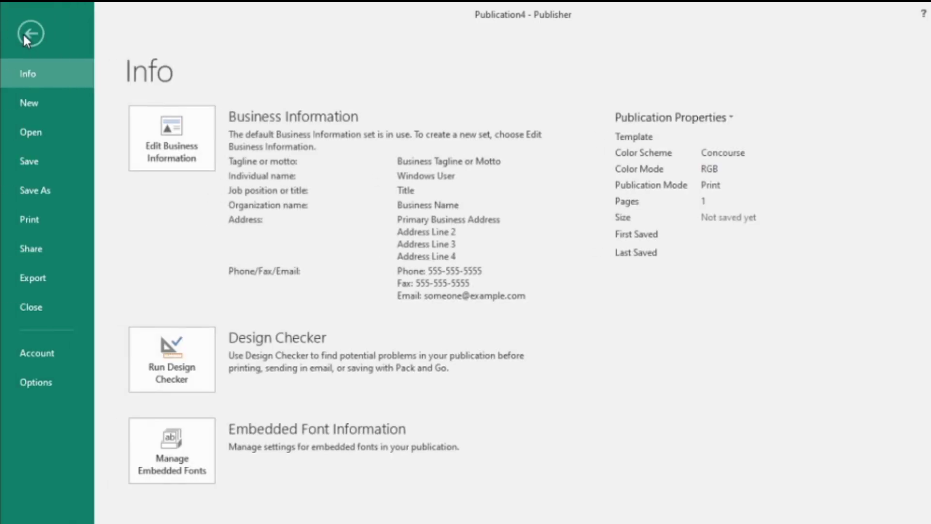
pyautogui.click(36, 194)
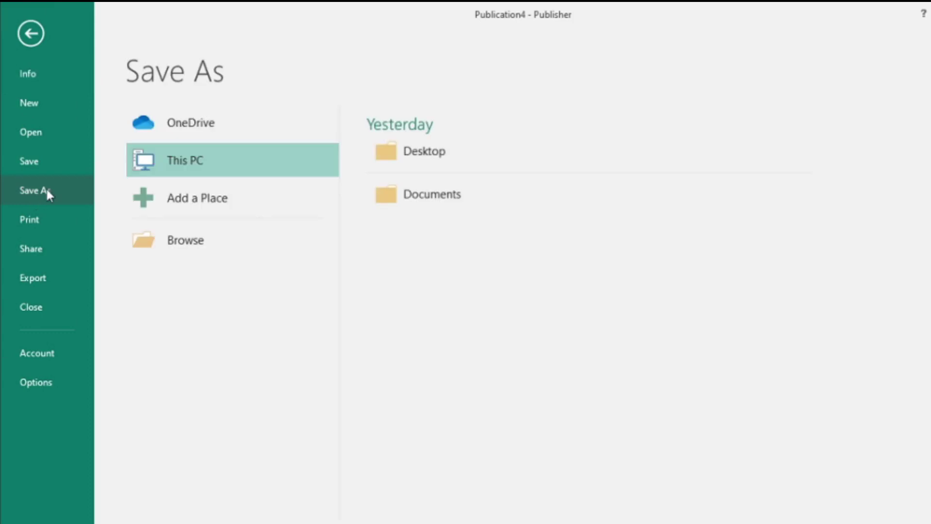
pyautogui.click(426, 155)
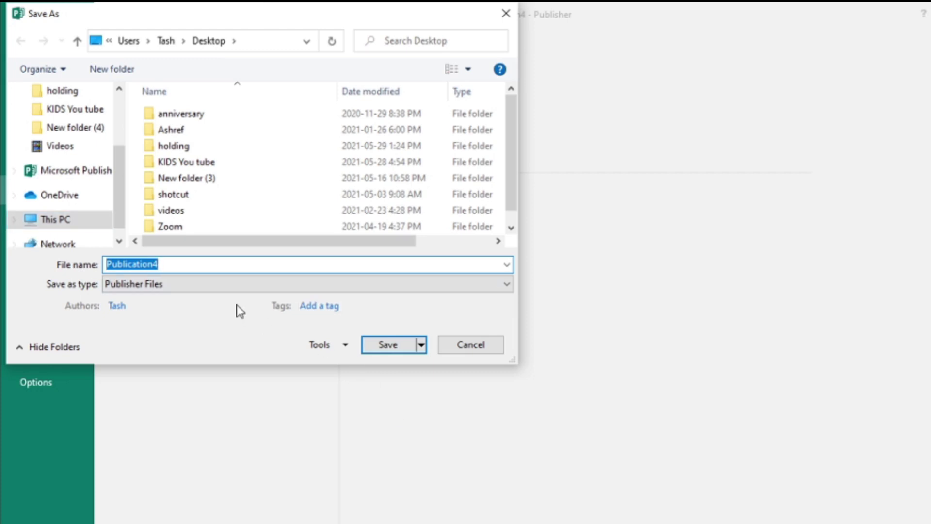
pyautogui.press('BackSpace')
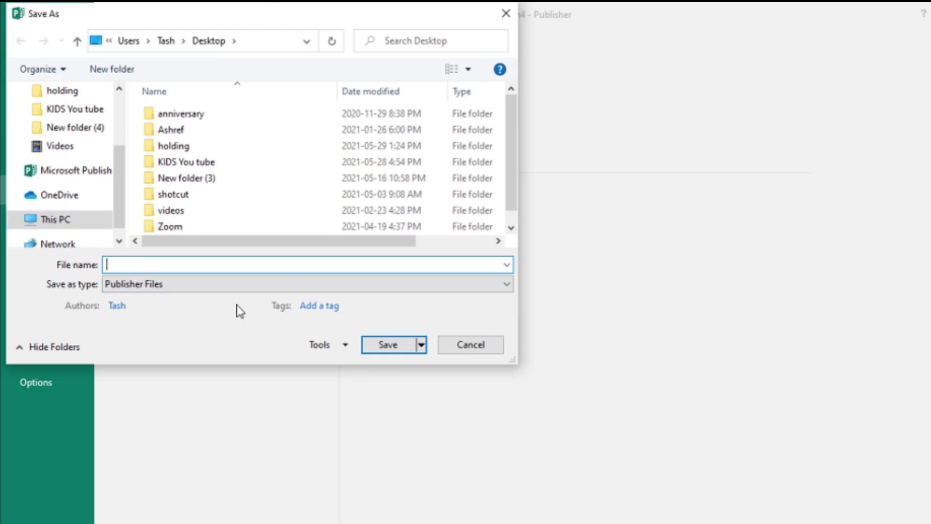
pyautogui.write('SIMPLE LOGO')
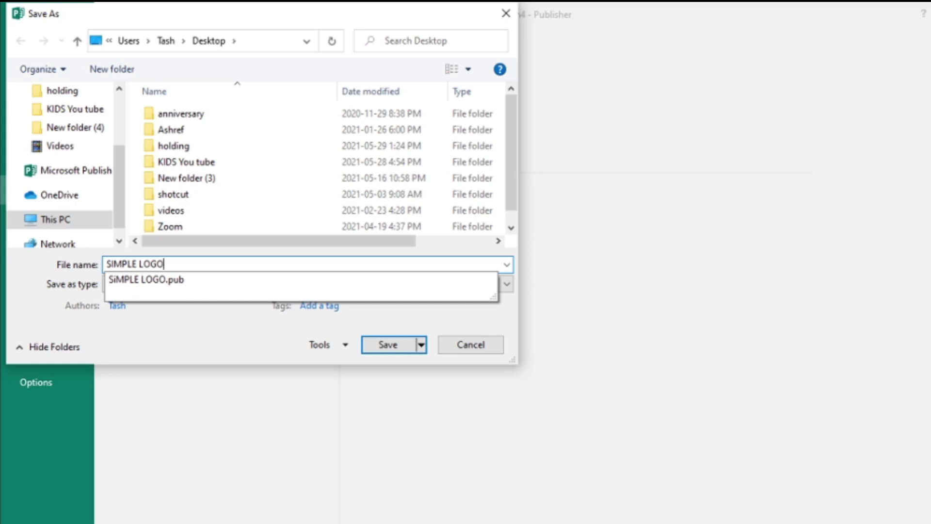
pyautogui.write('1')
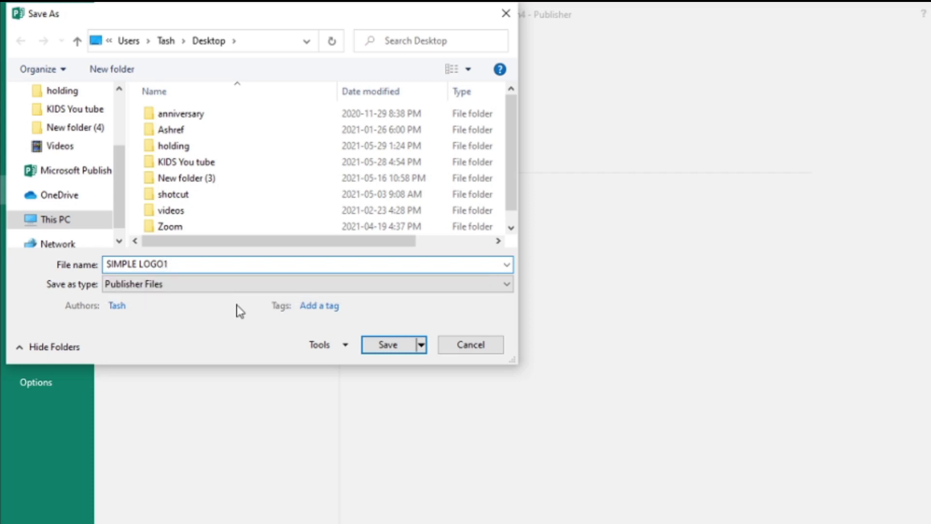
# Save the logo in PNG Portable Network Graphics Format, and on the desktop move the SIMPLE LOGO1 picture to the right of Top
pyautogui.click(493, 286)
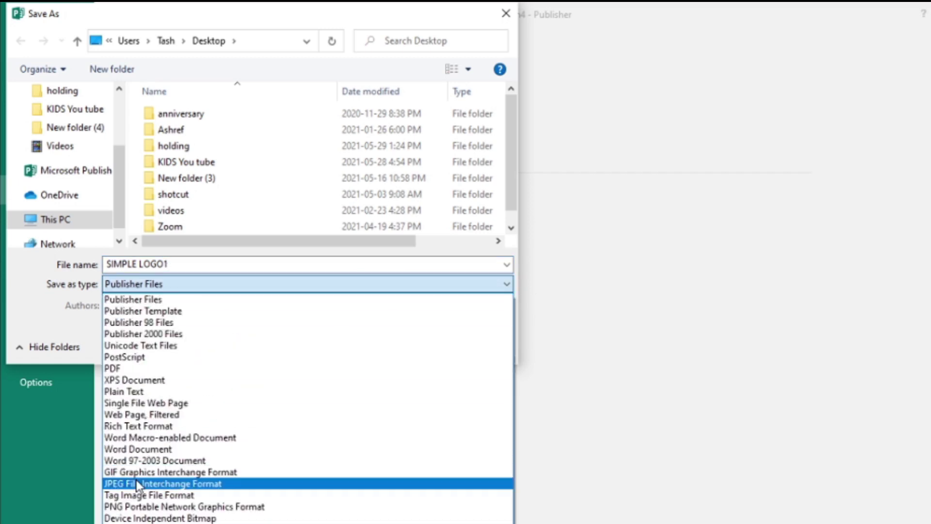
pyautogui.click(119, 507)
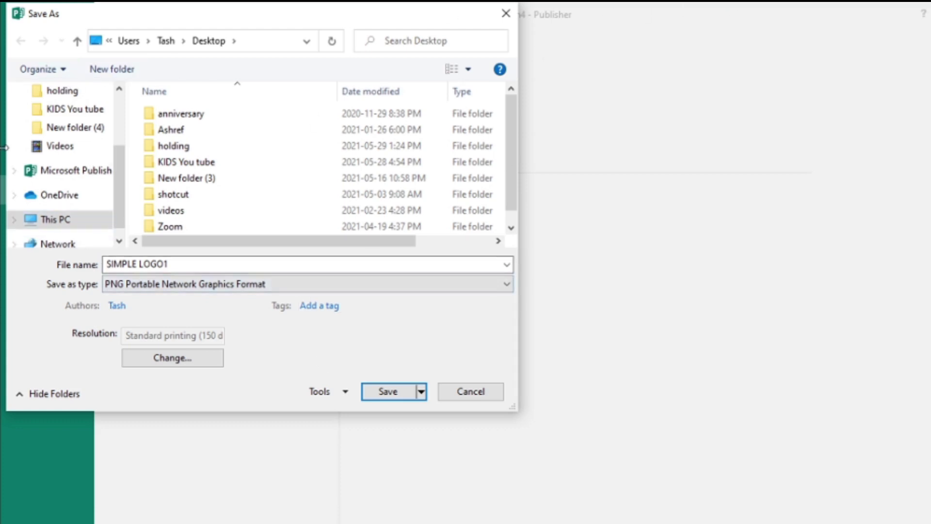
pyautogui.click(391, 393)
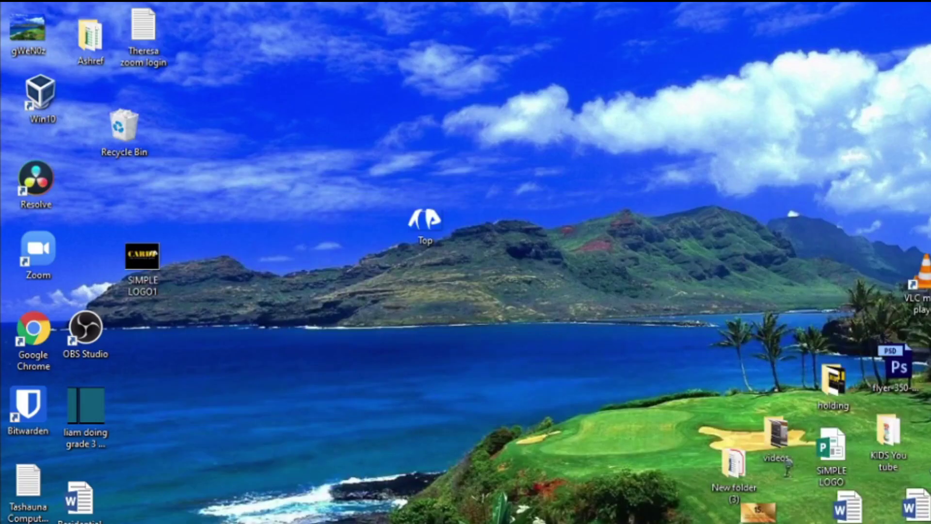
pyautogui.moveTo(140, 284); pyautogui.dragTo(600, 223)
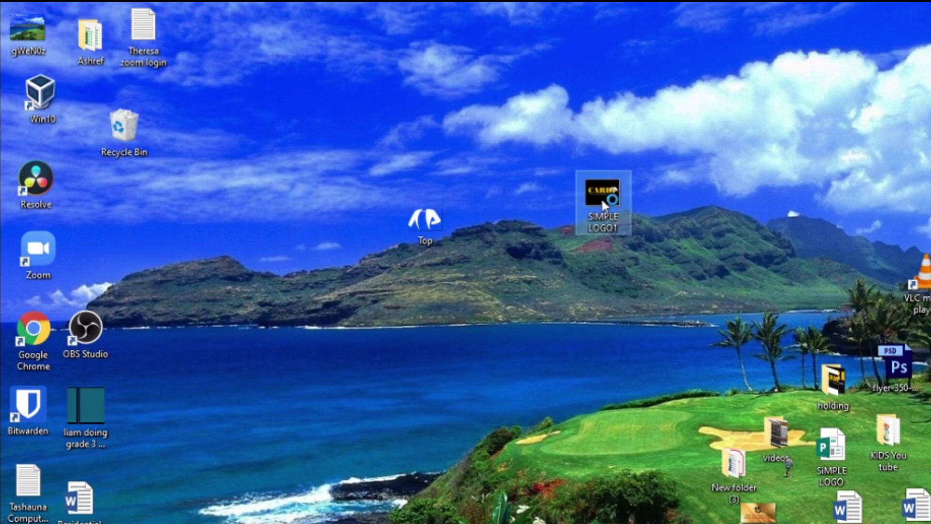